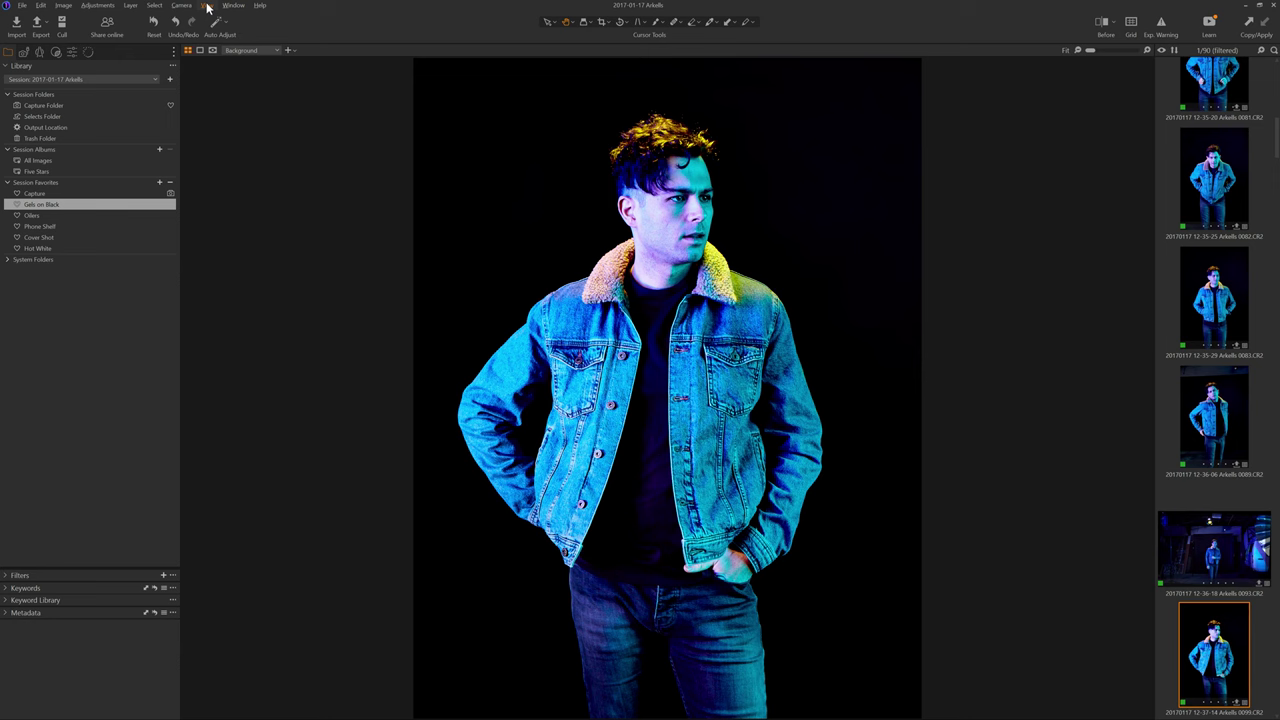
Turn recipe proofing on for the displayed portrait and off again
left_click(207, 6)
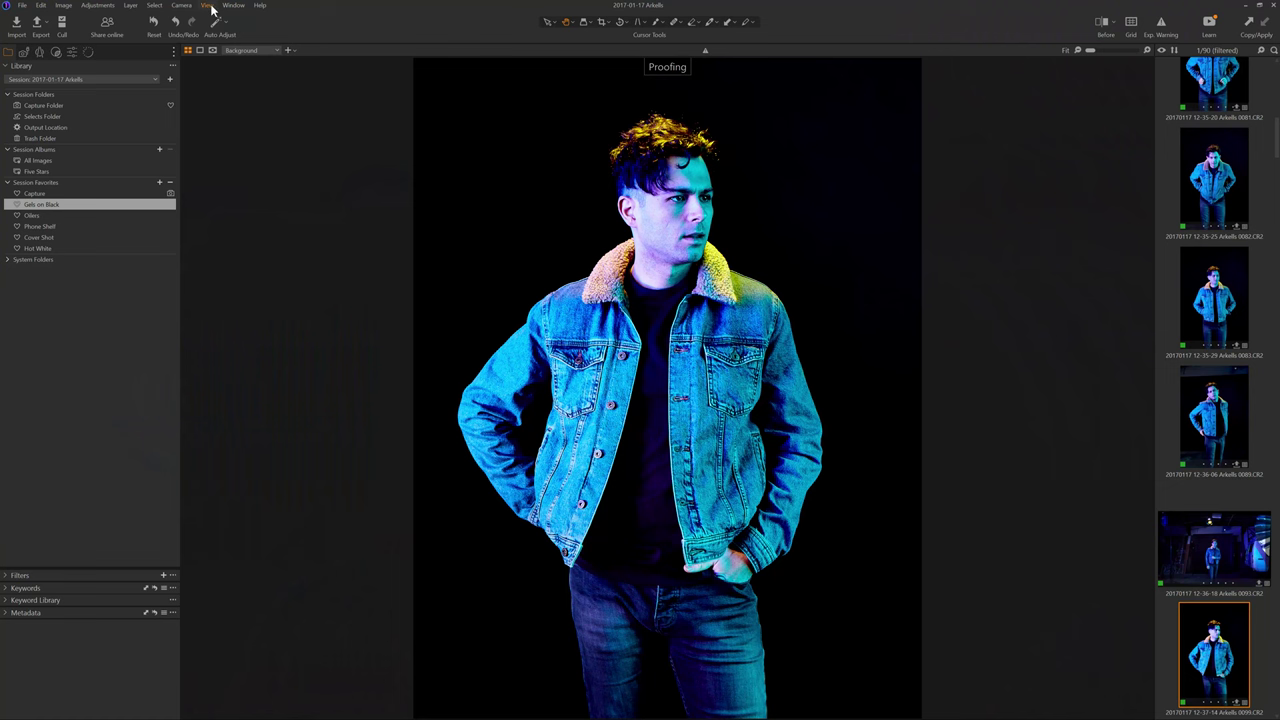
left_click(209, 6)
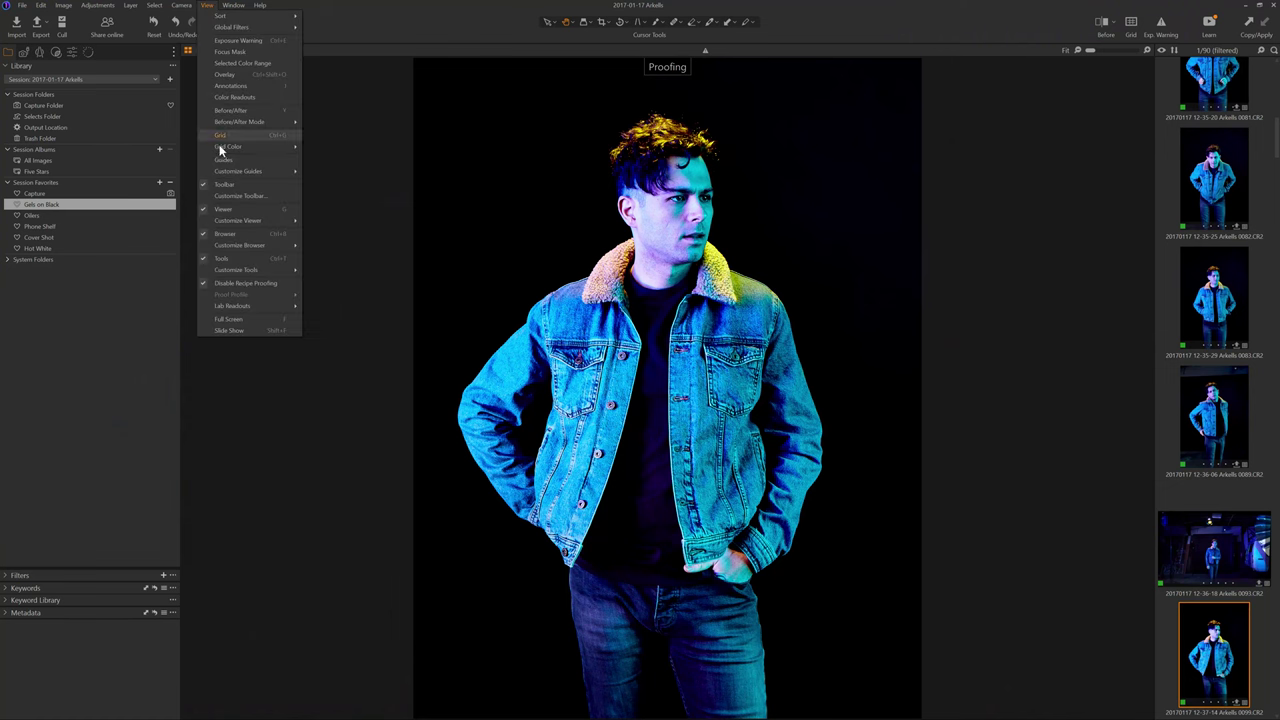
left_click(271, 287)
Preview the portrait with the Epson_SP3880_Hot_Press_Bright_MK_v1 proof profile
left_click(208, 6)
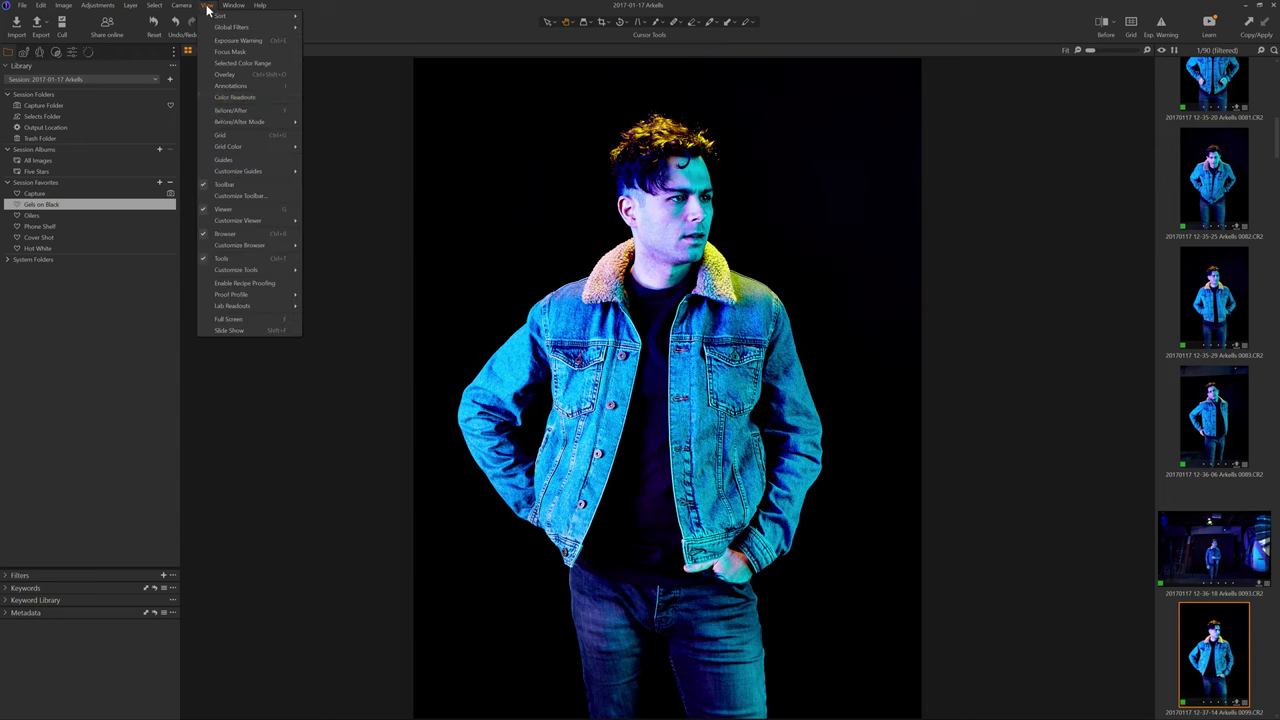
mouse_move(240, 294)
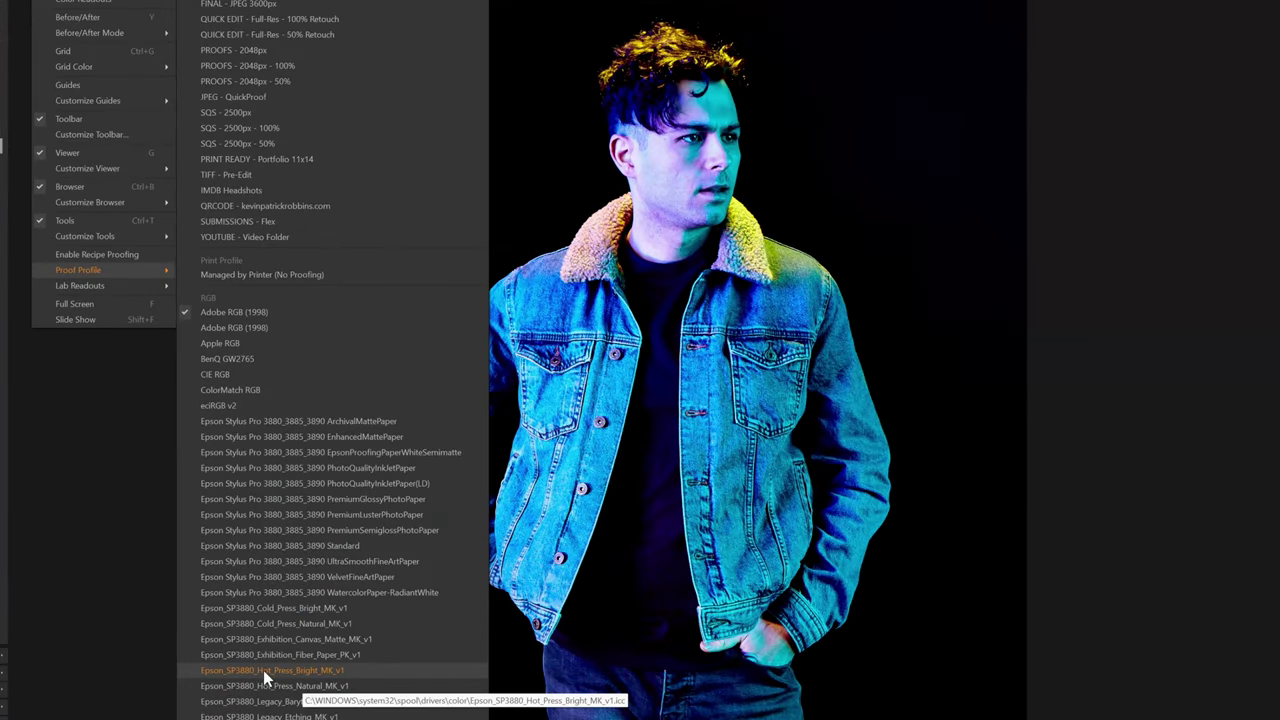
left_click(263, 670)
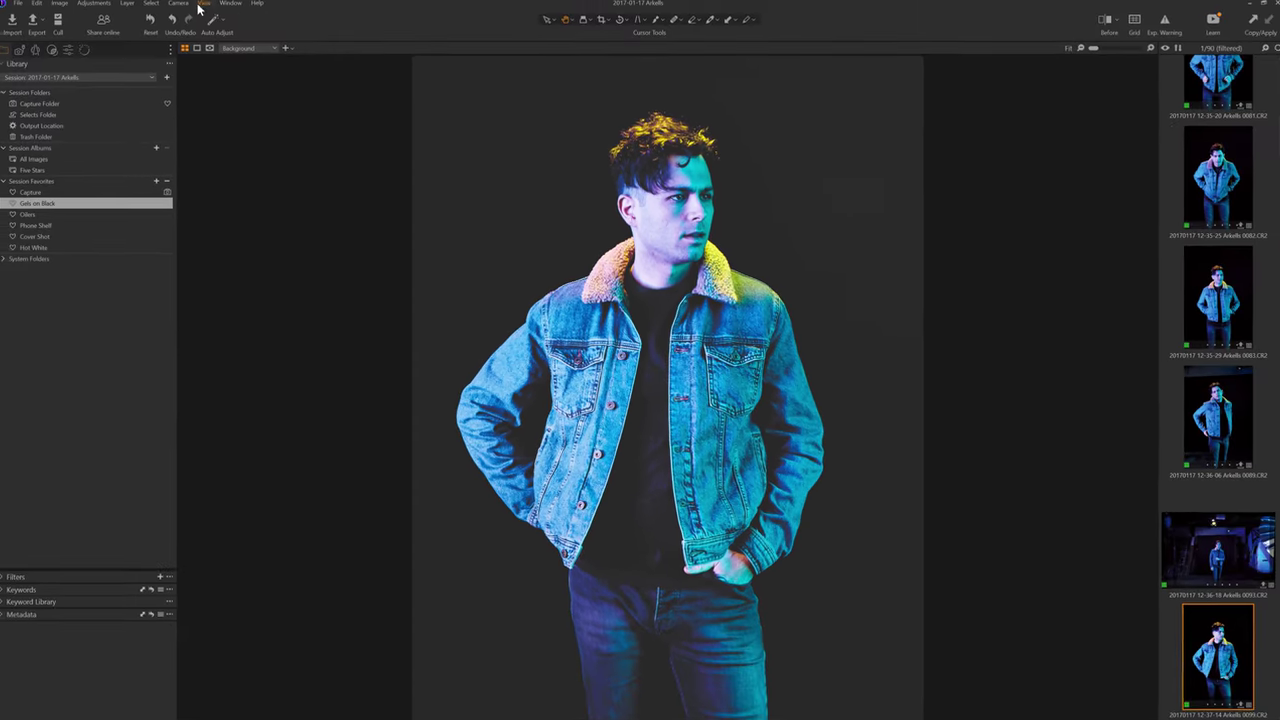
Switch the proof profile back to Adobe RGB (1998)
left_click(208, 6)
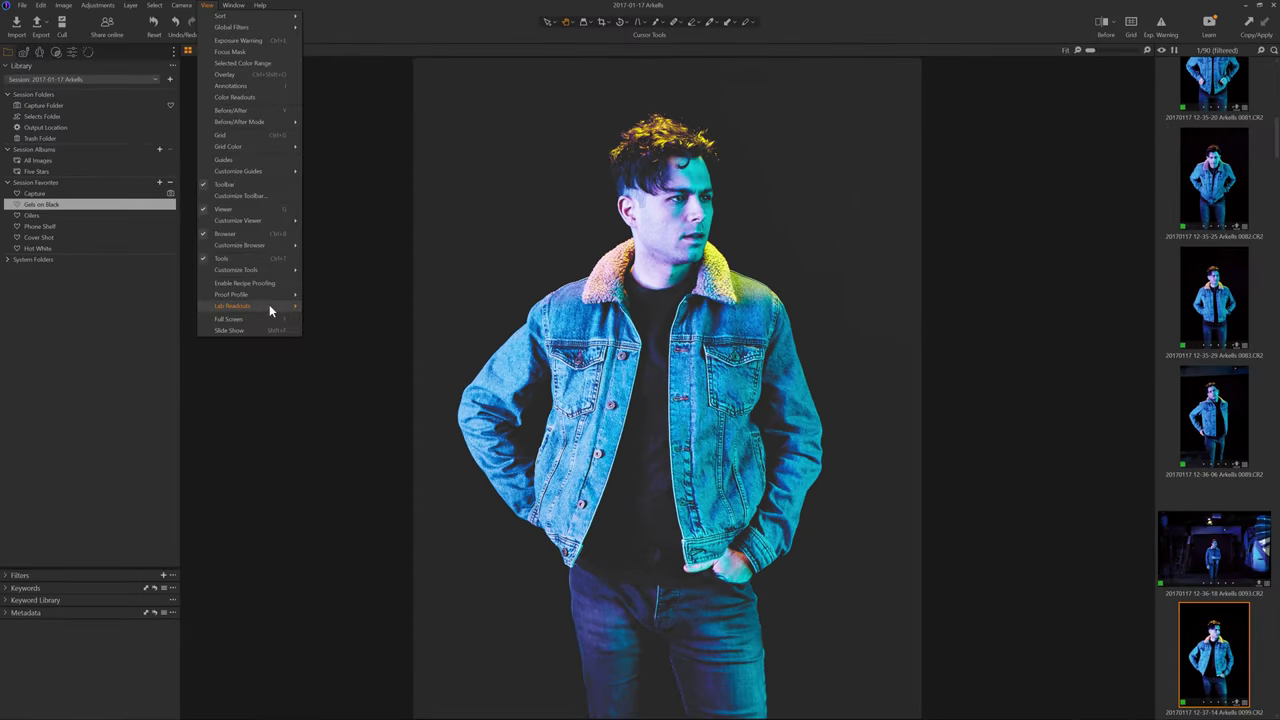
mouse_move(279, 294)
left_click(388, 325)
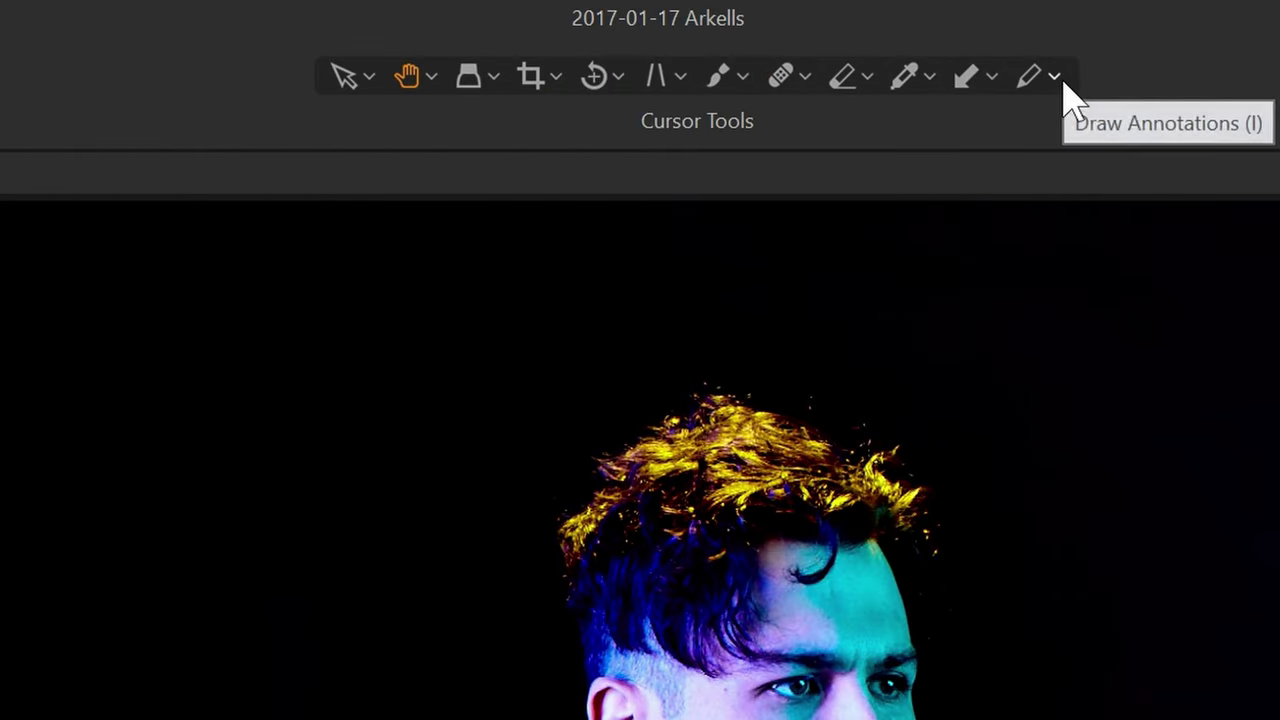
left_click(1058, 80)
left_click(431, 77)
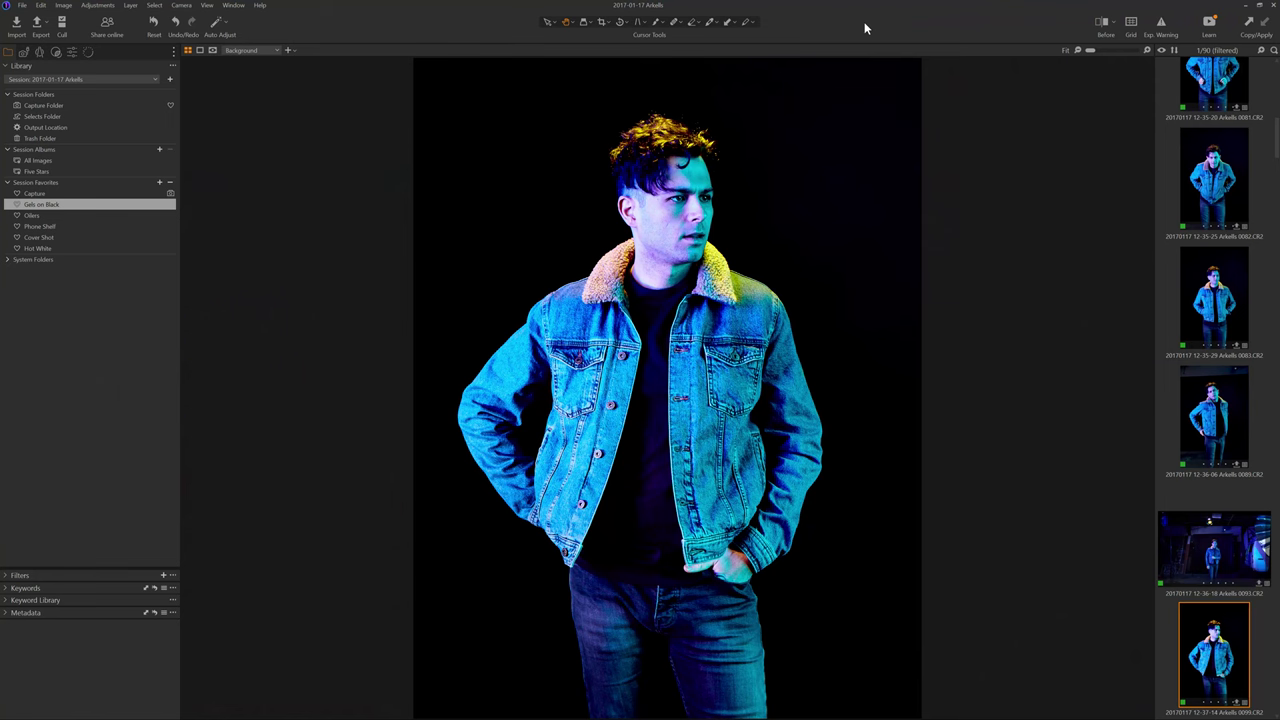
Display the toolbar with icons only and switch it back to icons with text
right_click(866, 28)
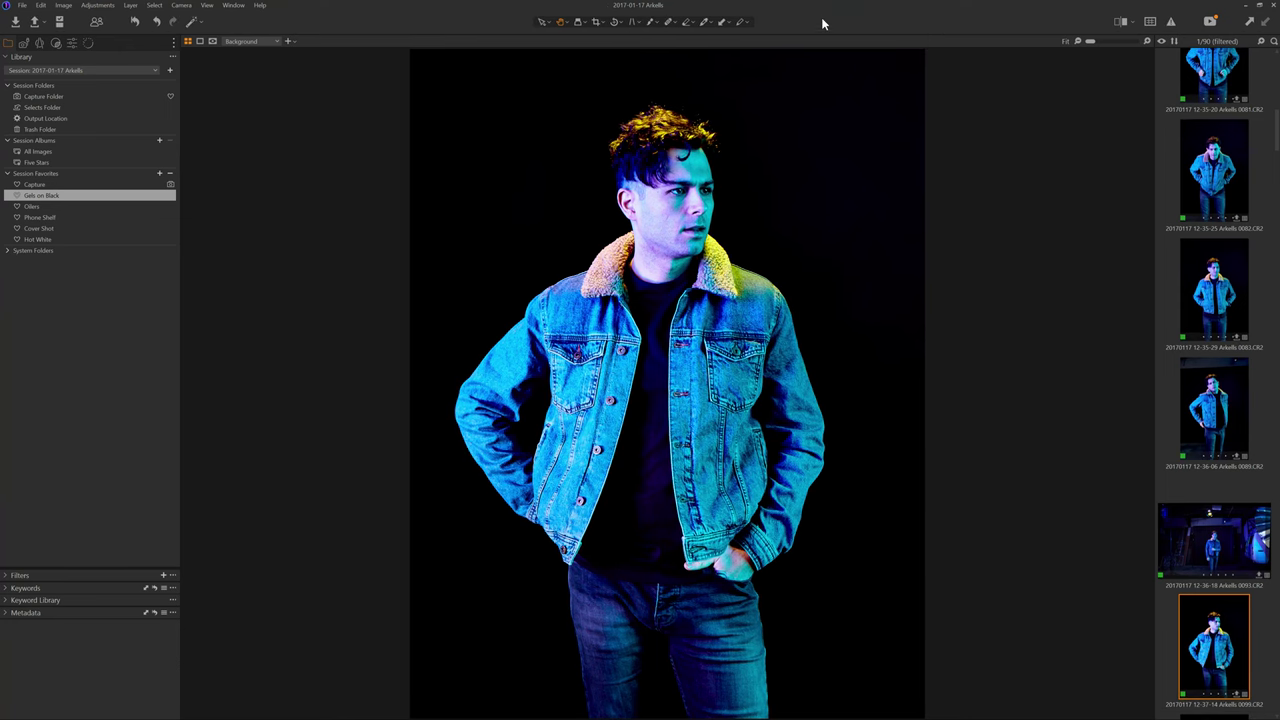
right_click(820, 20)
left_click(835, 33)
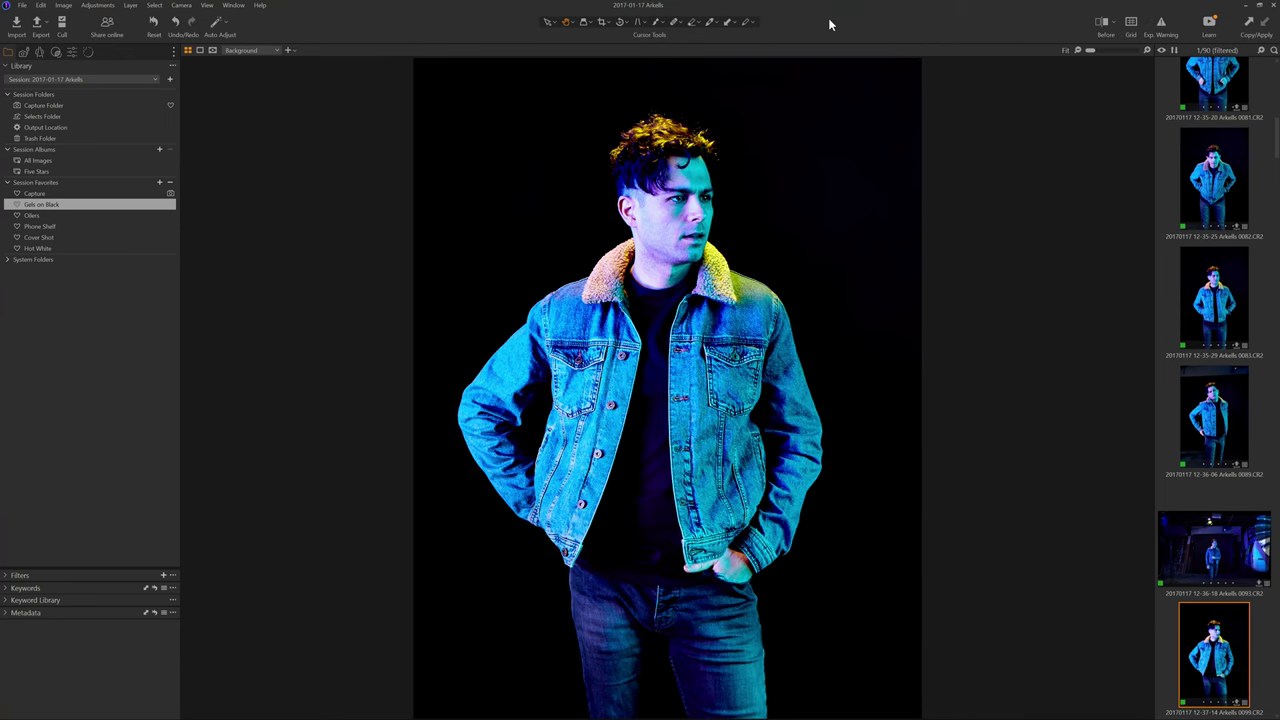
Customize the toolbar by removing the Learn item, and close the customization
left_click(879, 56)
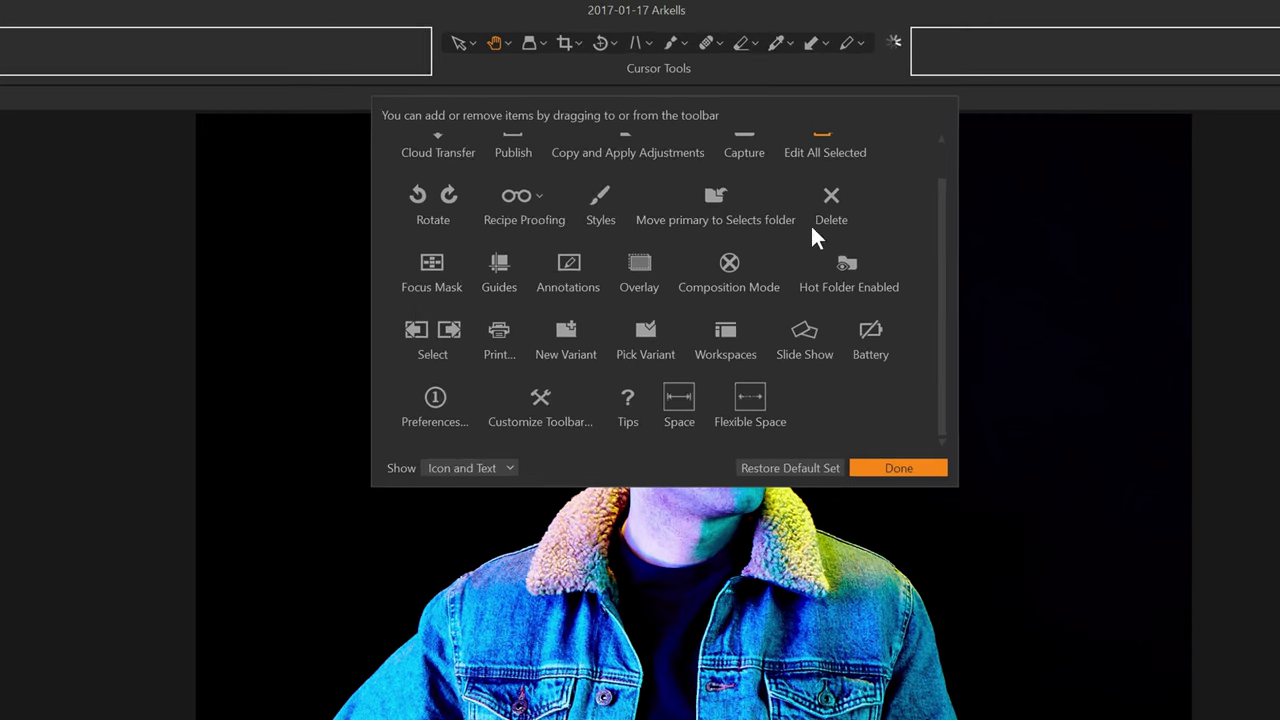
scroll(718, 184, "up", 1)
scroll(897, 328, "down", 1)
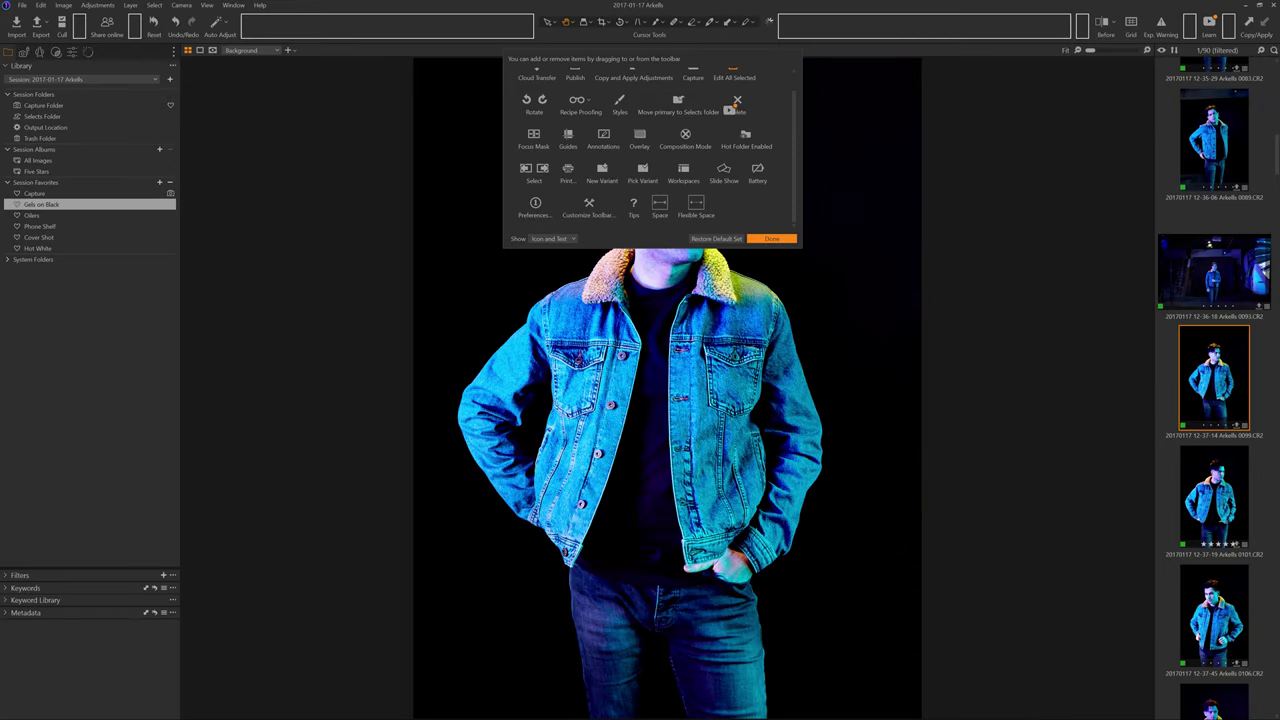
left_click_drag(607, 181, 609, 185)
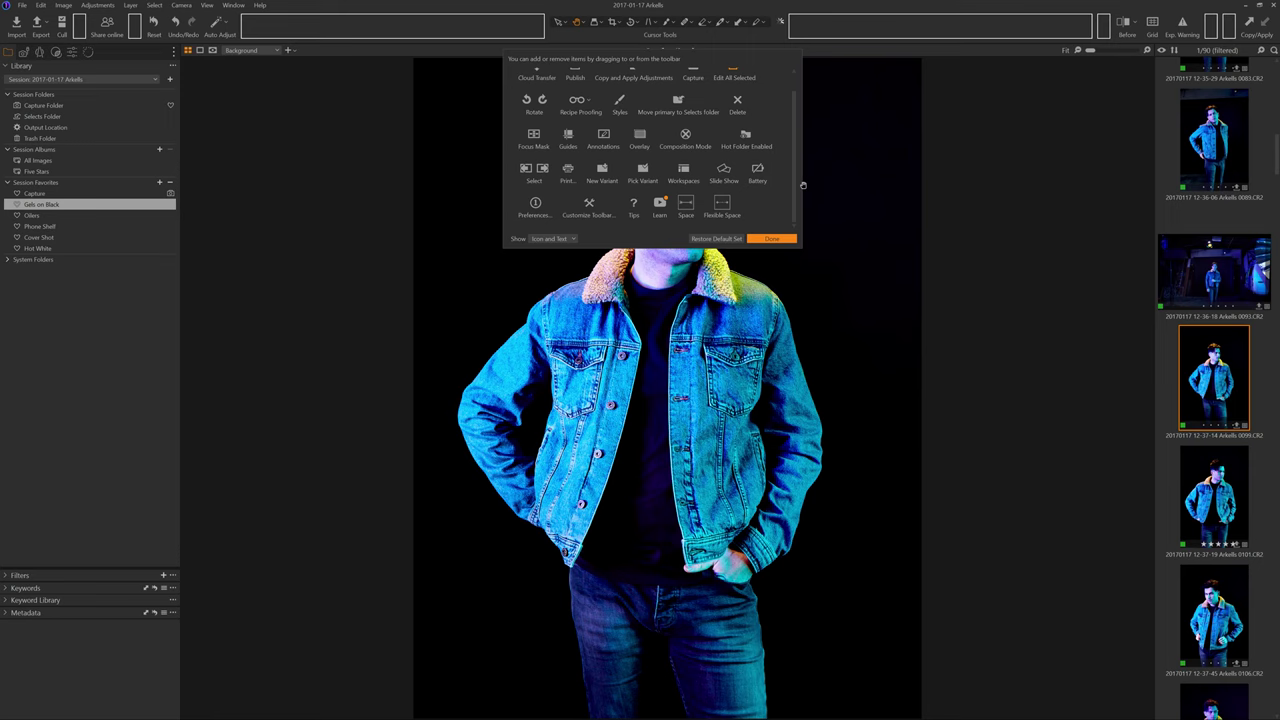
left_click(772, 238)
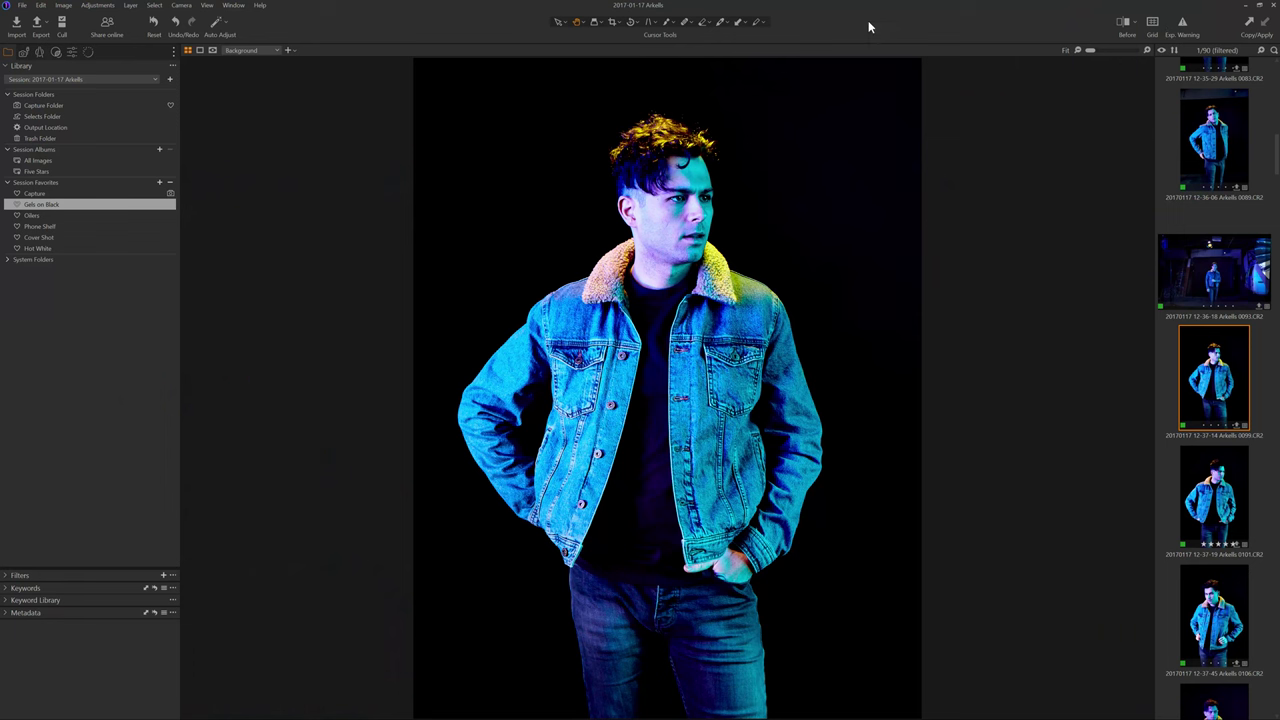
Try the Cursor Tools group at the start of the toolbar and return it to the centre
left_click(905, 56)
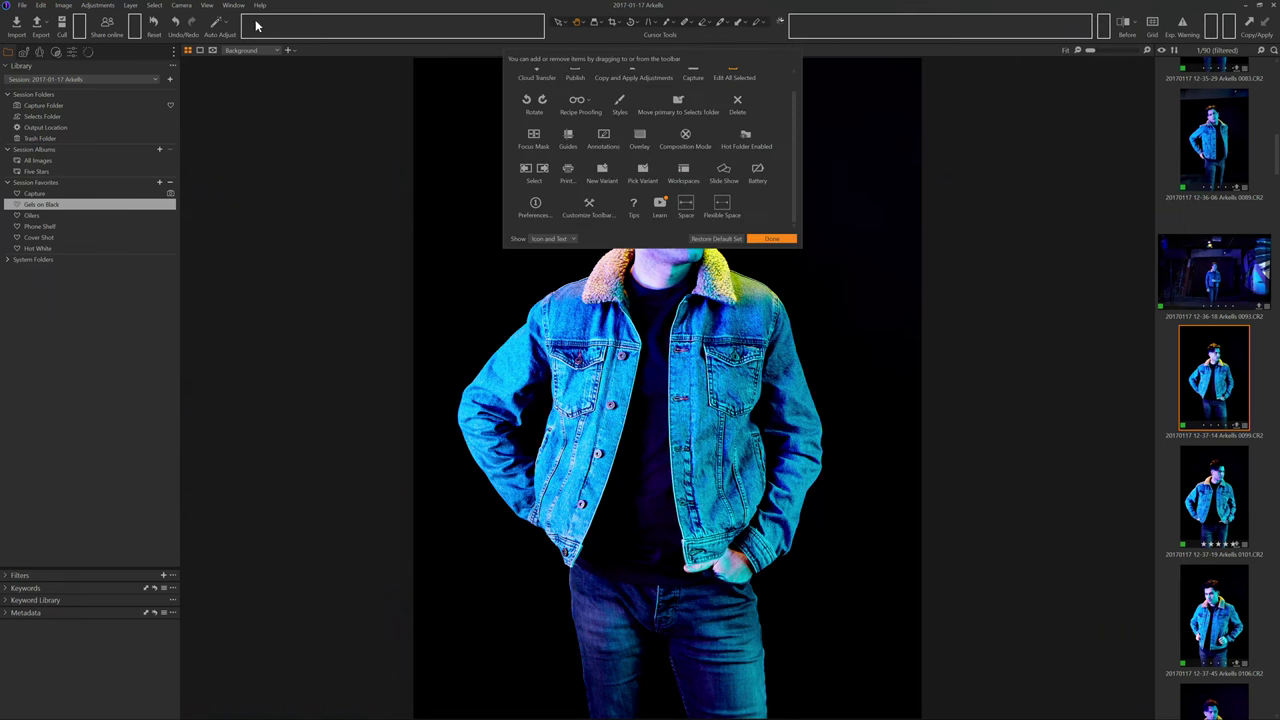
left_click_drag(666, 24, 41, 37)
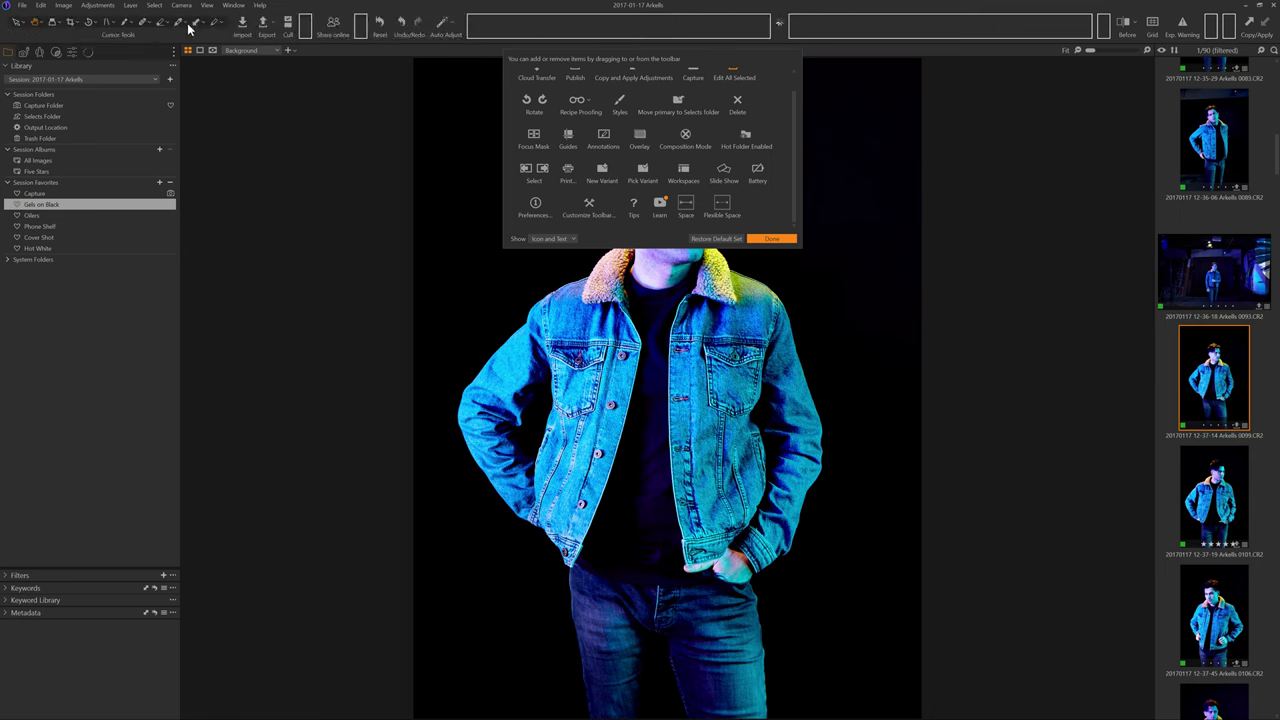
left_click_drag(1232, 48, 1262, 36)
left_click_drag(1183, 24, 552, 23)
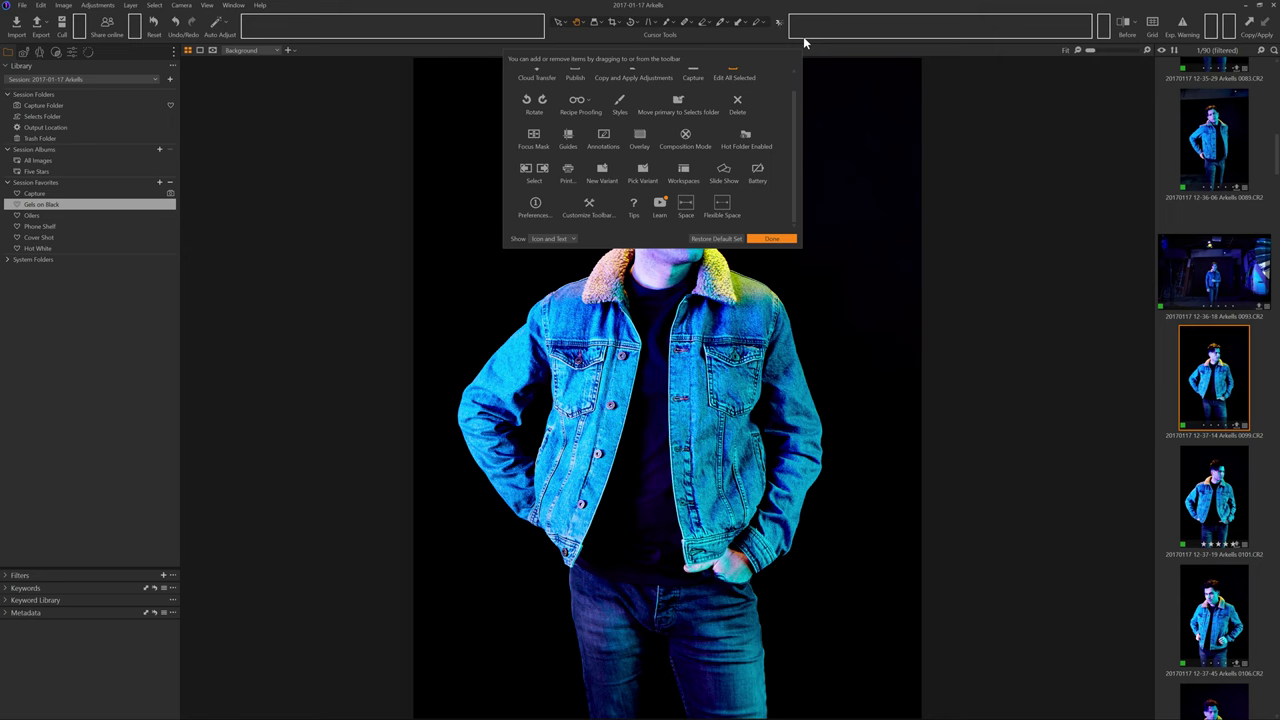
left_click(775, 241)
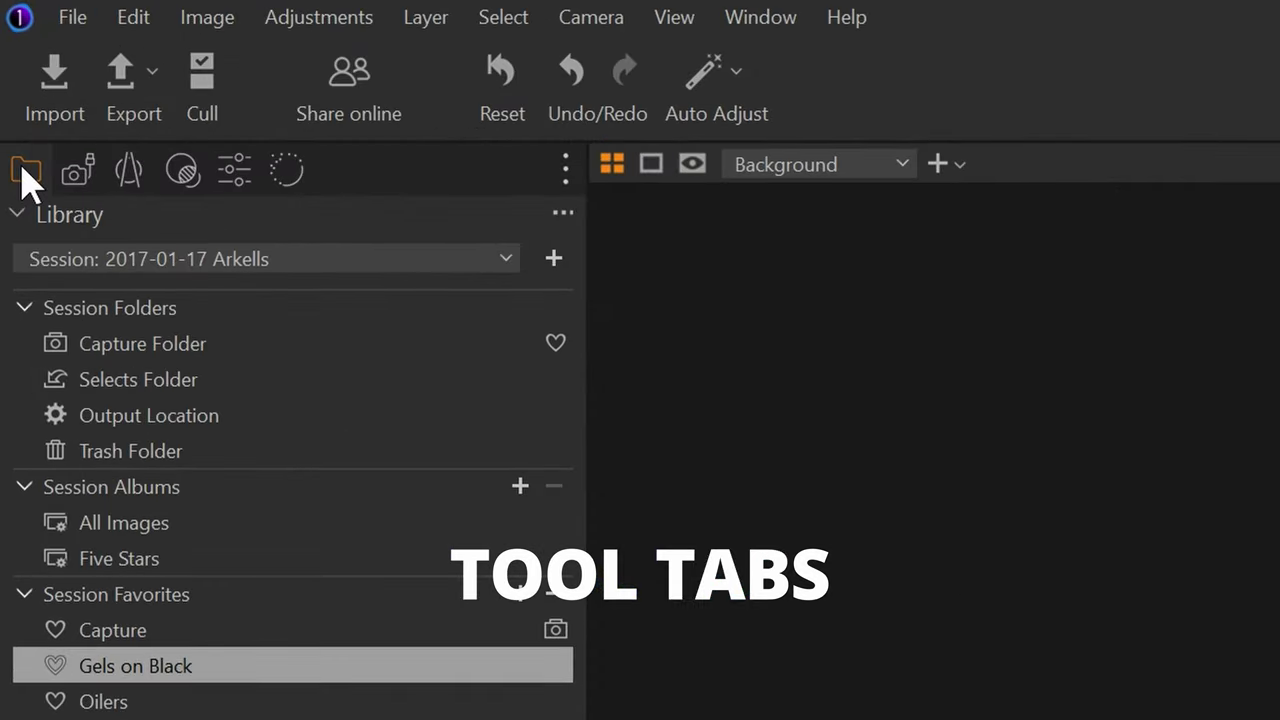
Look through the Tether, Shape, Style, Adjust and Refine tool tabs
left_click(84, 170)
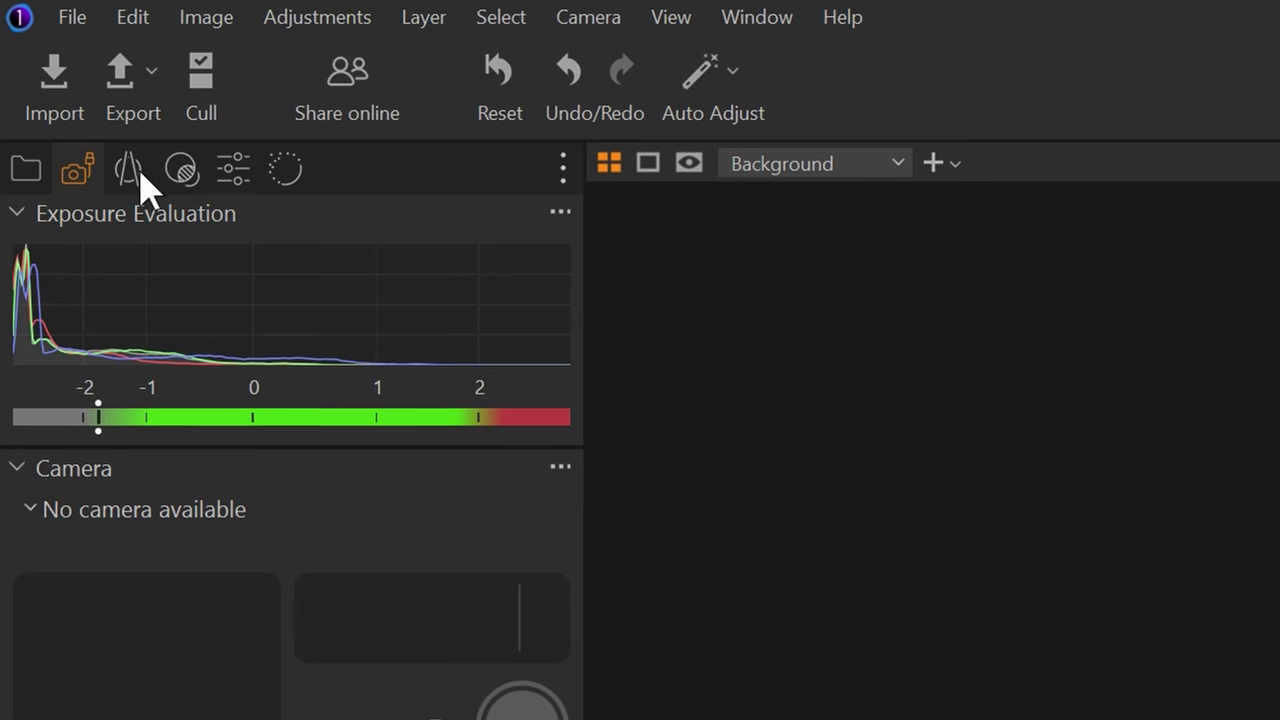
left_click(138, 175)
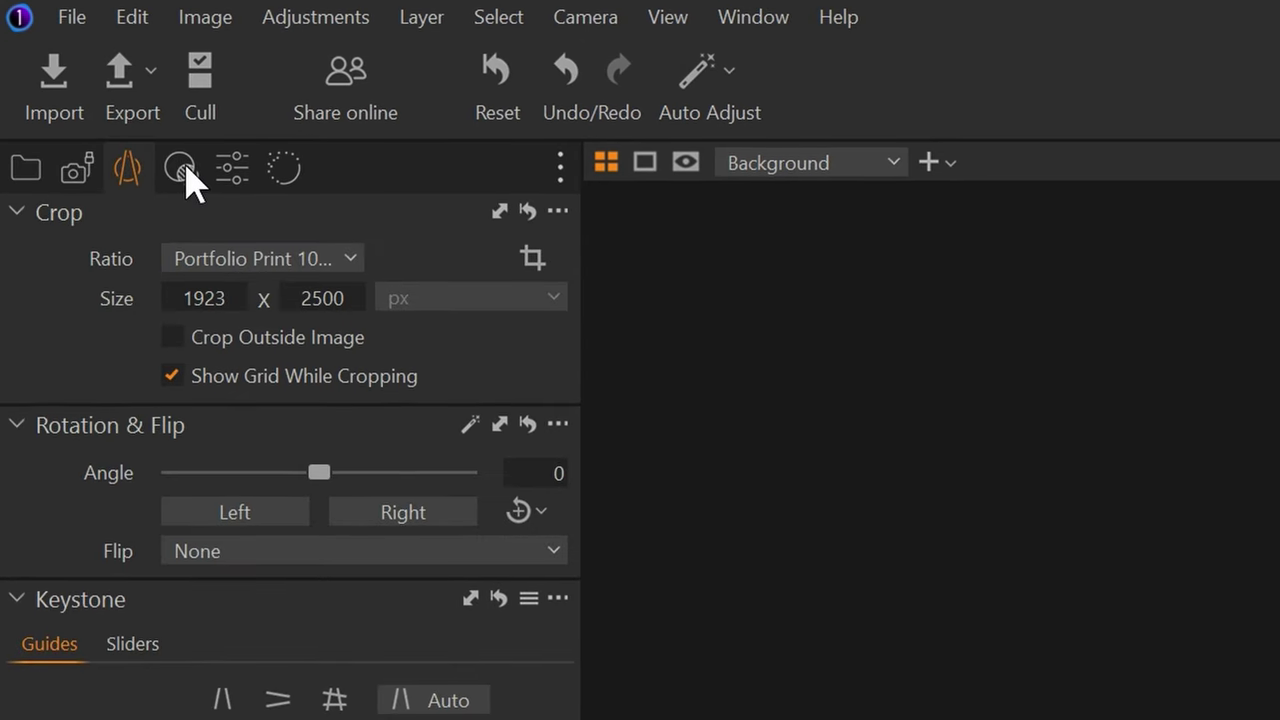
left_click(184, 170)
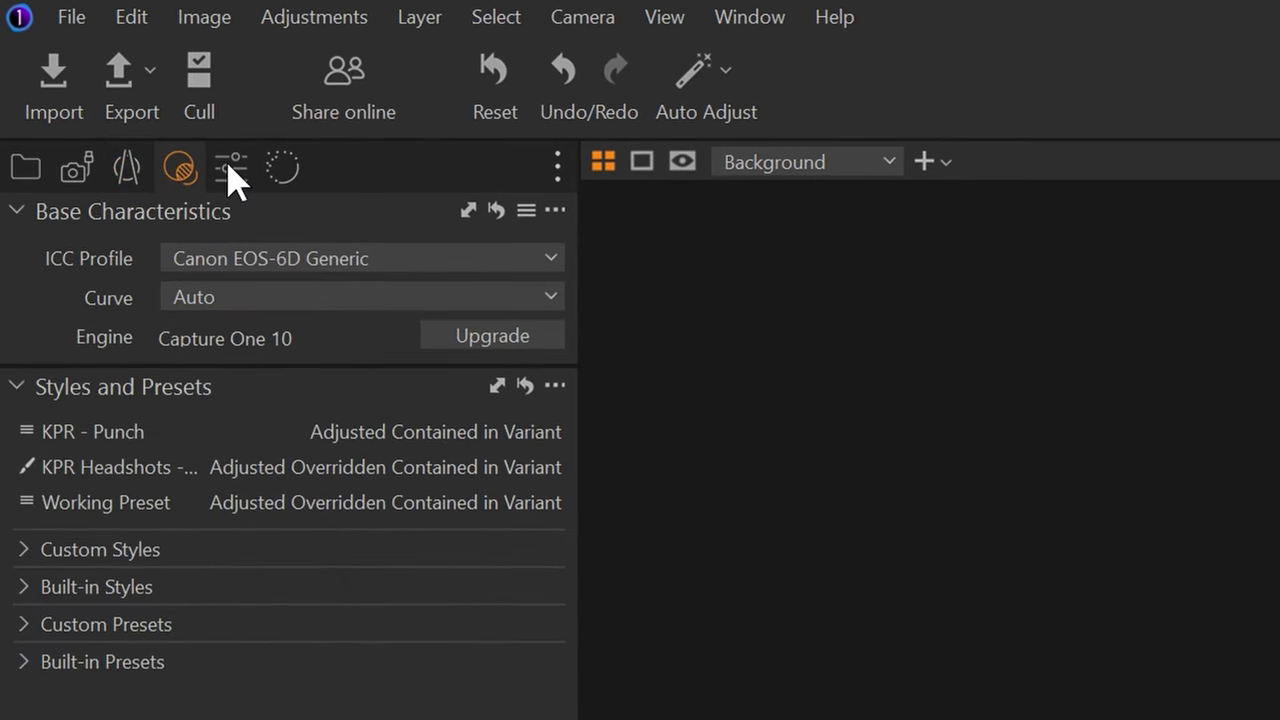
left_click(232, 170)
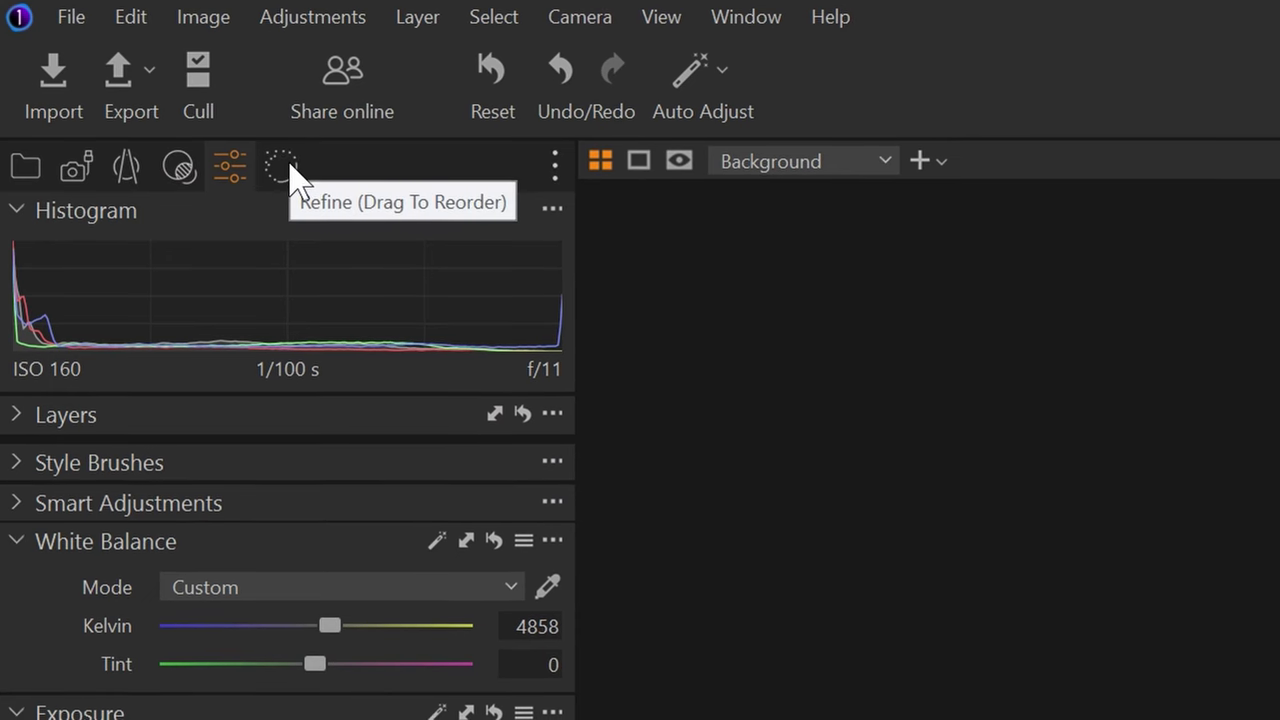
left_click(297, 178)
left_click(555, 168)
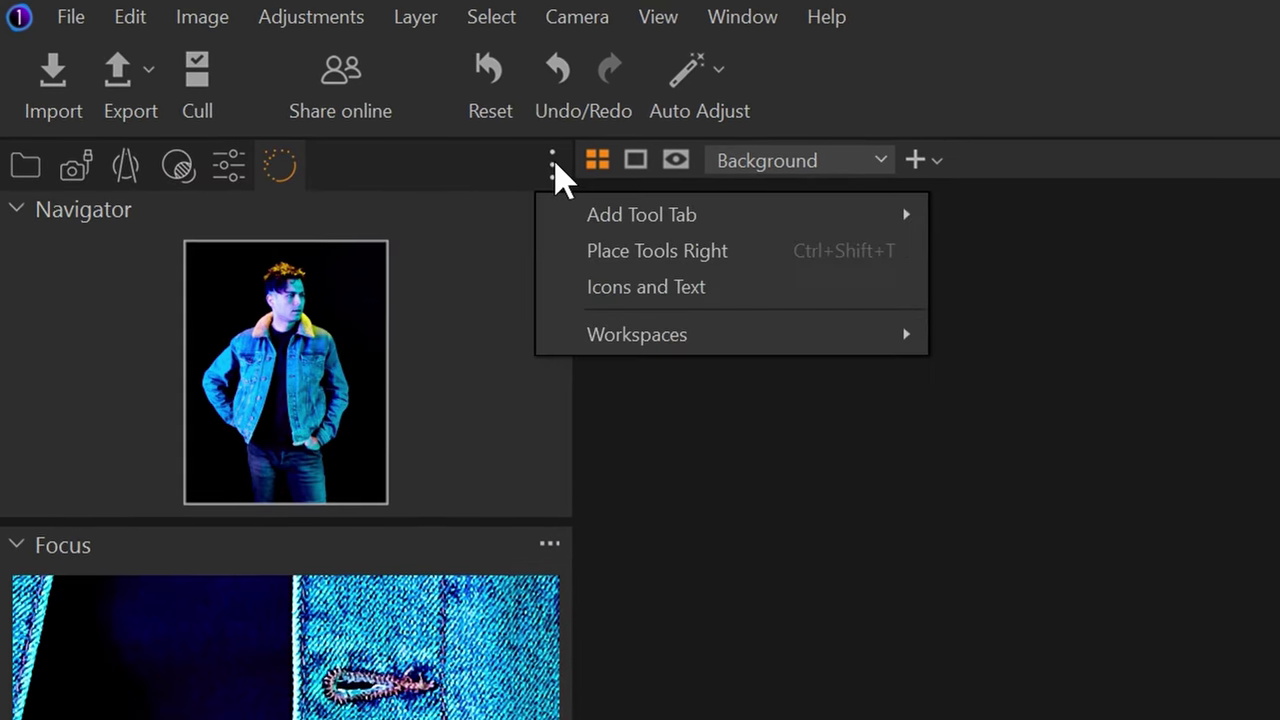
left_click(395, 178)
right_click(318, 165)
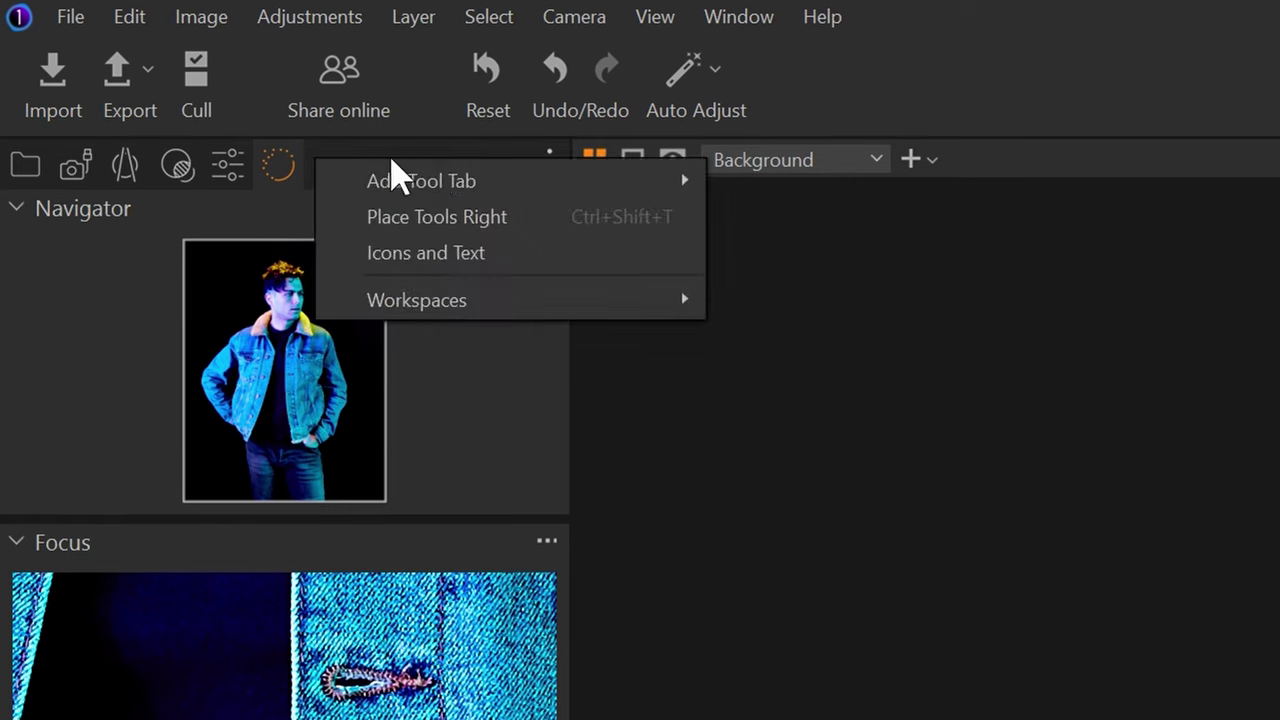
mouse_move(490, 185)
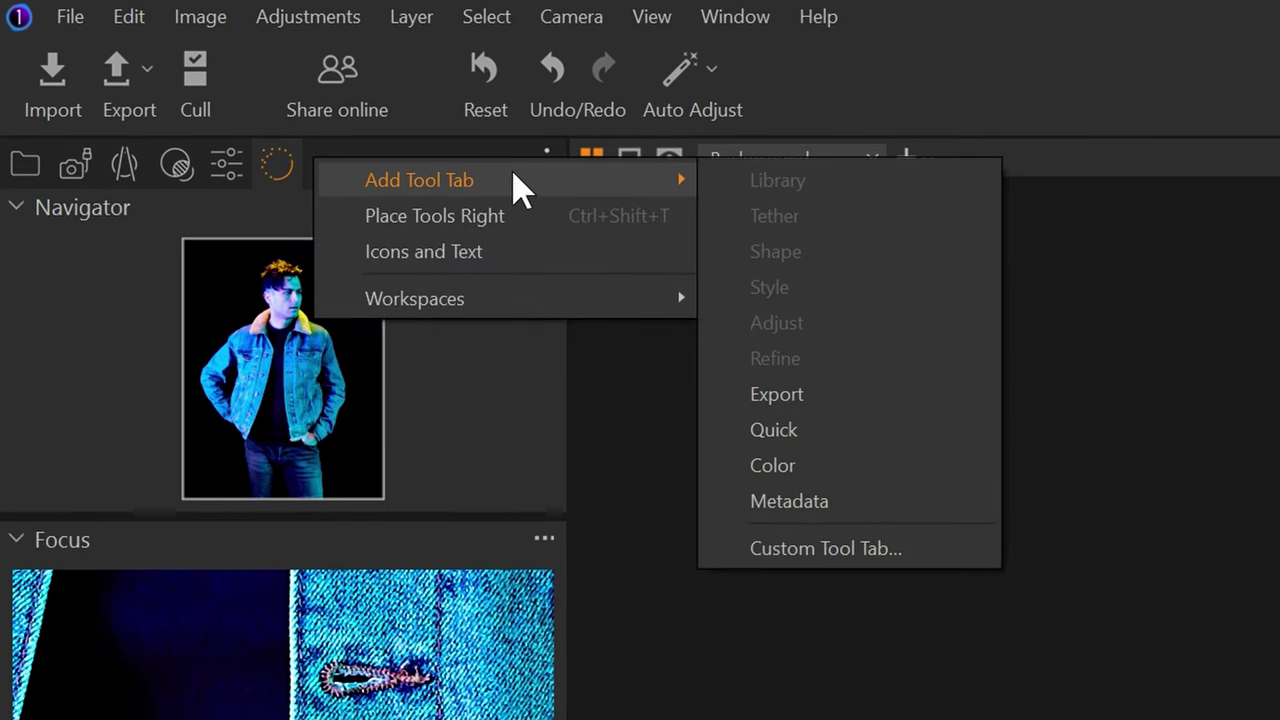
mouse_move(660, 297)
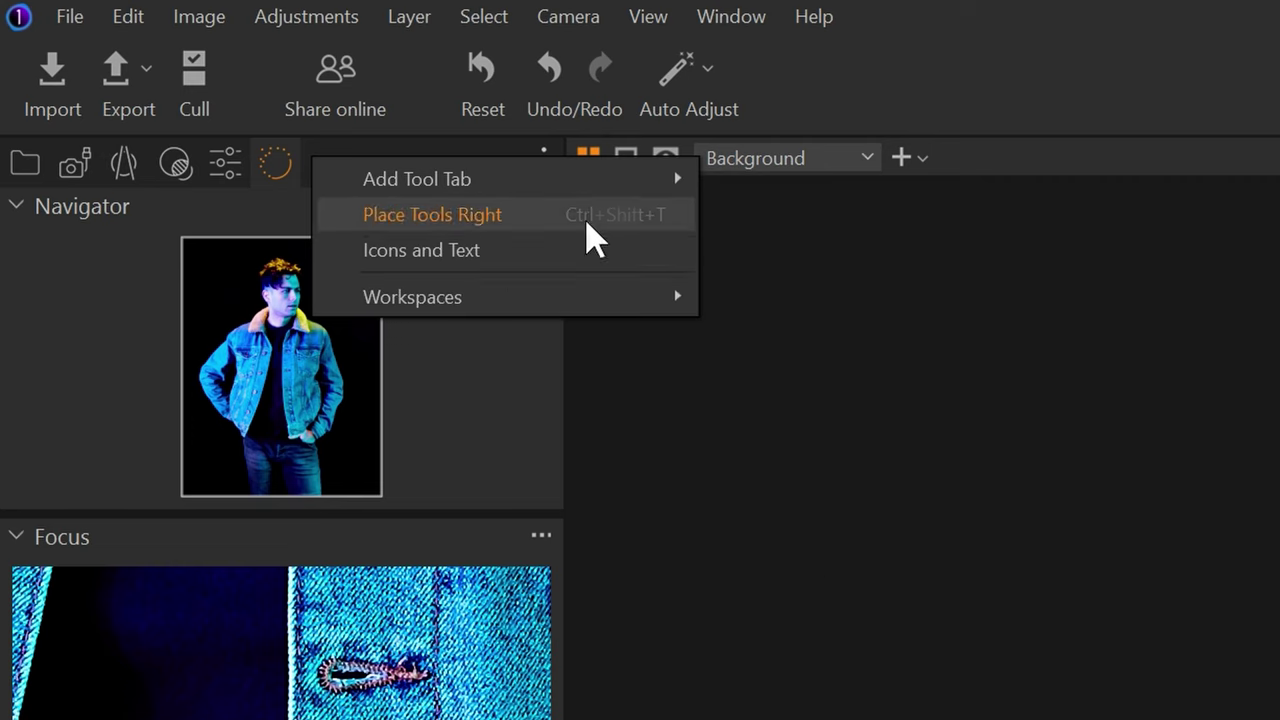
left_click(510, 252)
left_click(687, 318)
Add the Export tool tab to the row of tool tabs
left_click(543, 162)
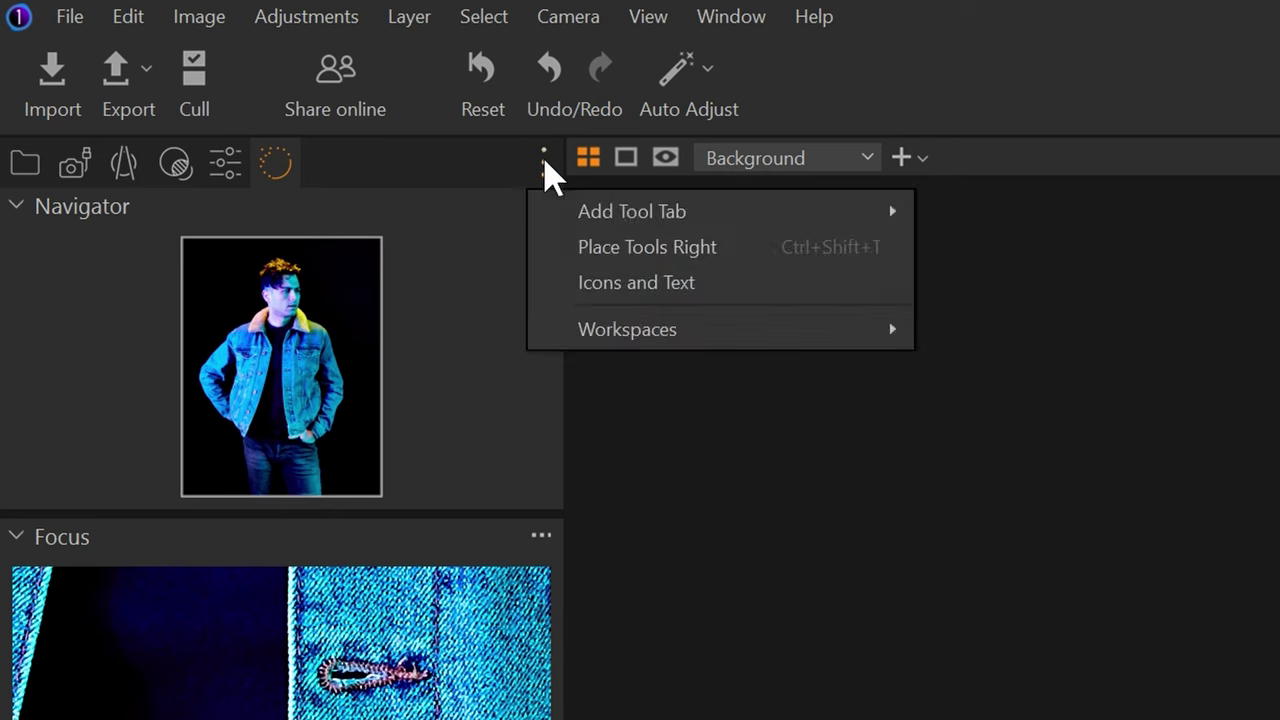
mouse_move(900, 215)
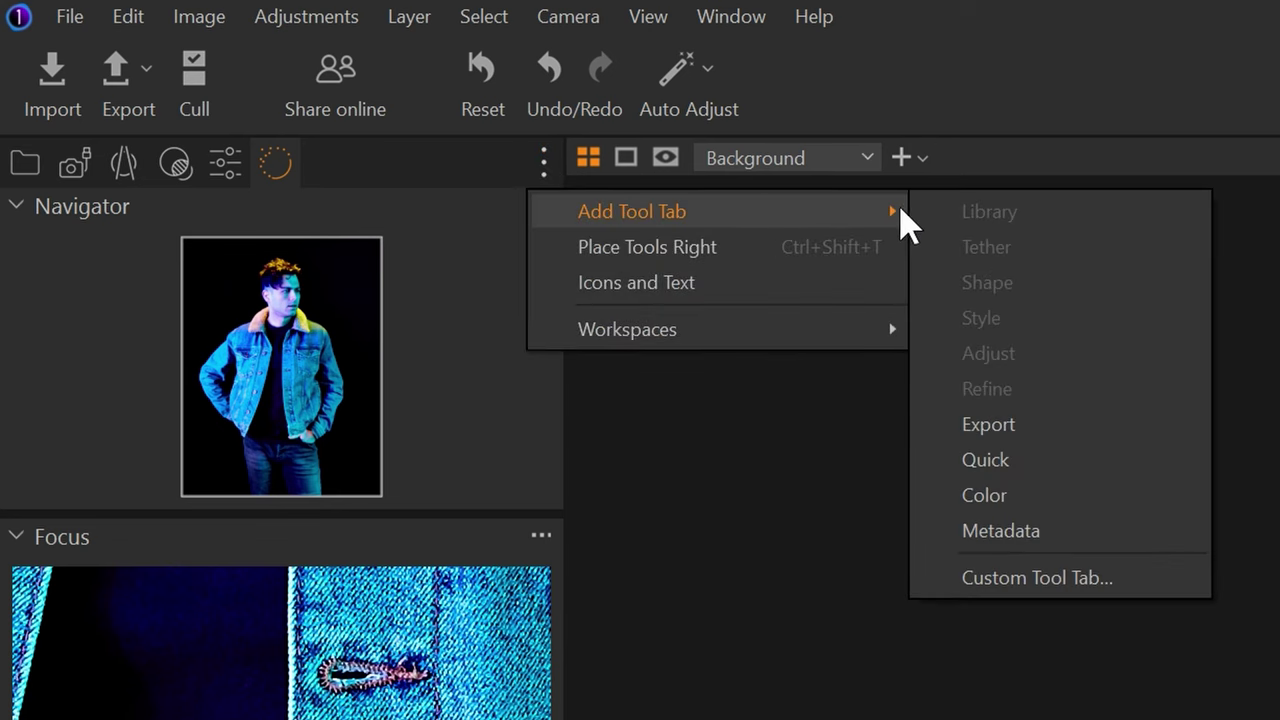
left_click(1054, 430)
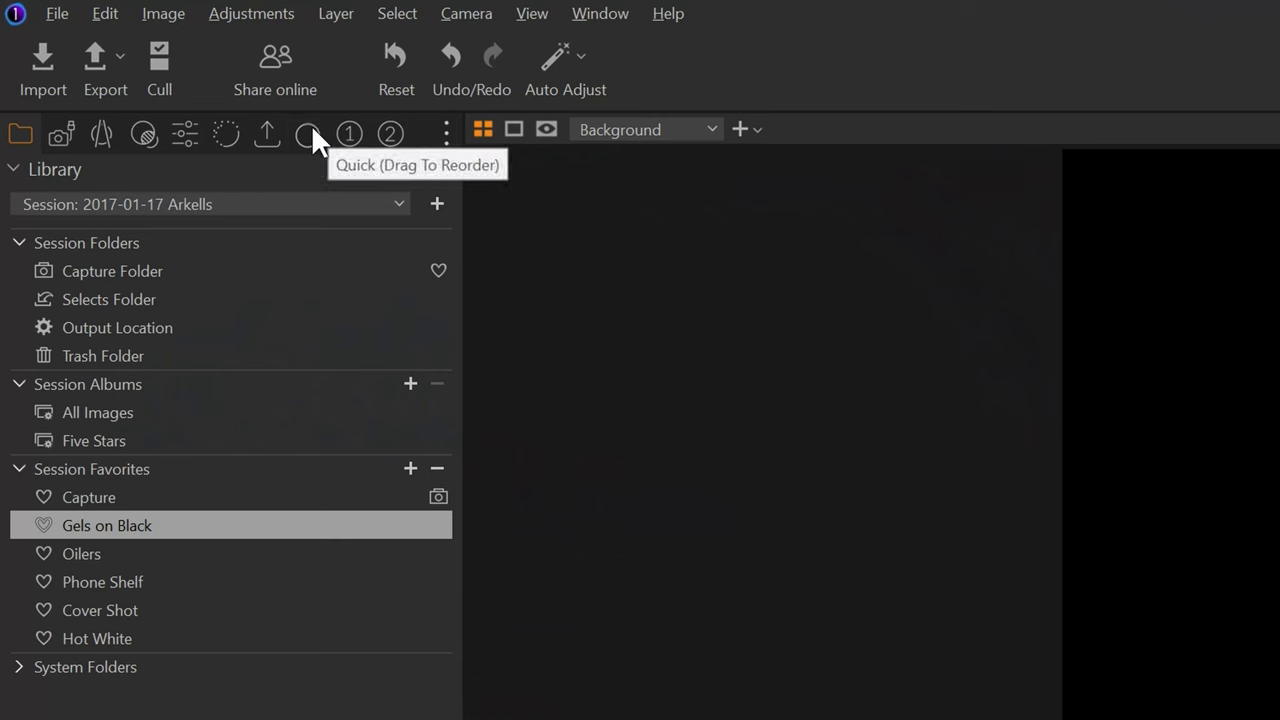
Switch to the Quick tool tab and remove the Rotation & Flip tool from it
left_click(311, 126)
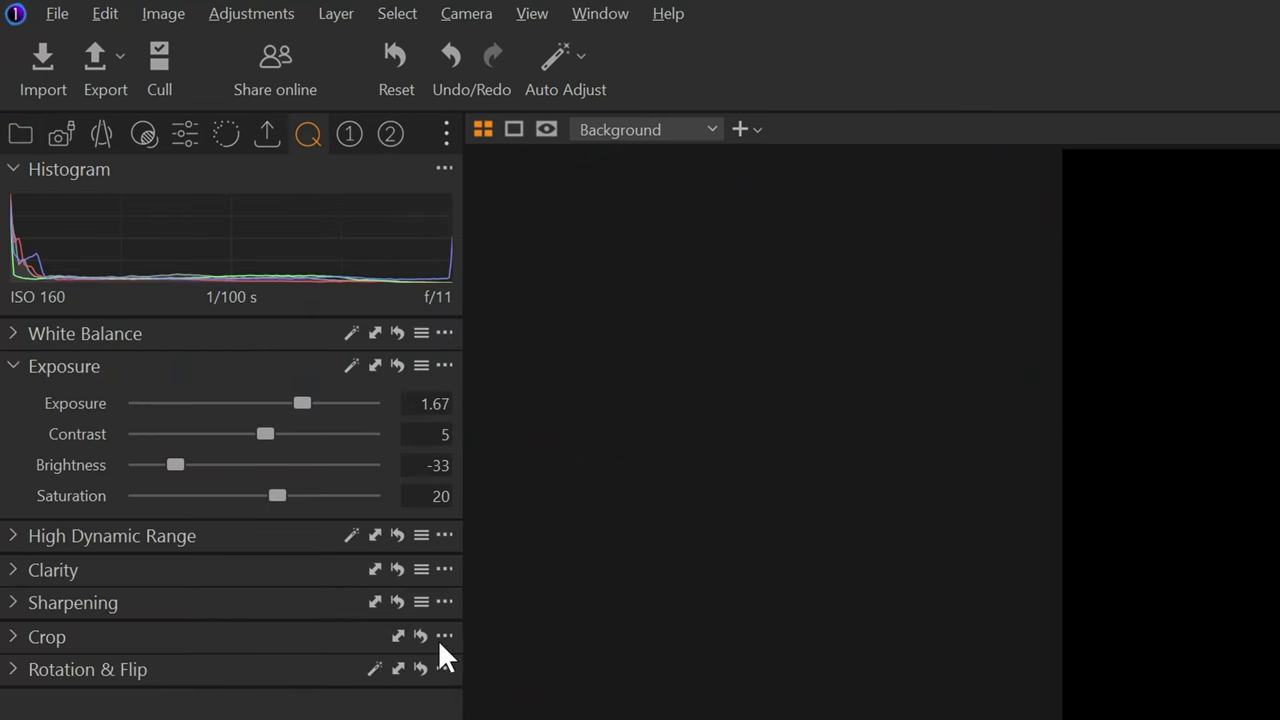
left_click(97, 681)
left_click(95, 680)
left_click(19, 680)
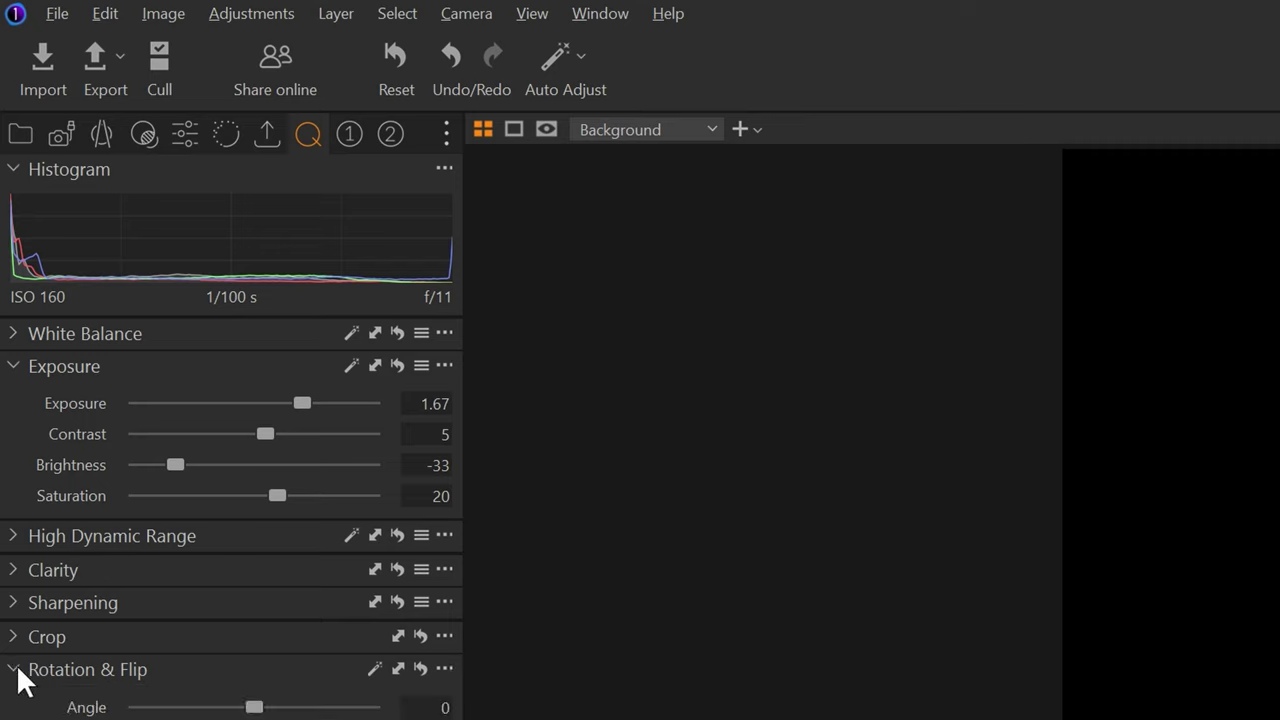
left_click(443, 669)
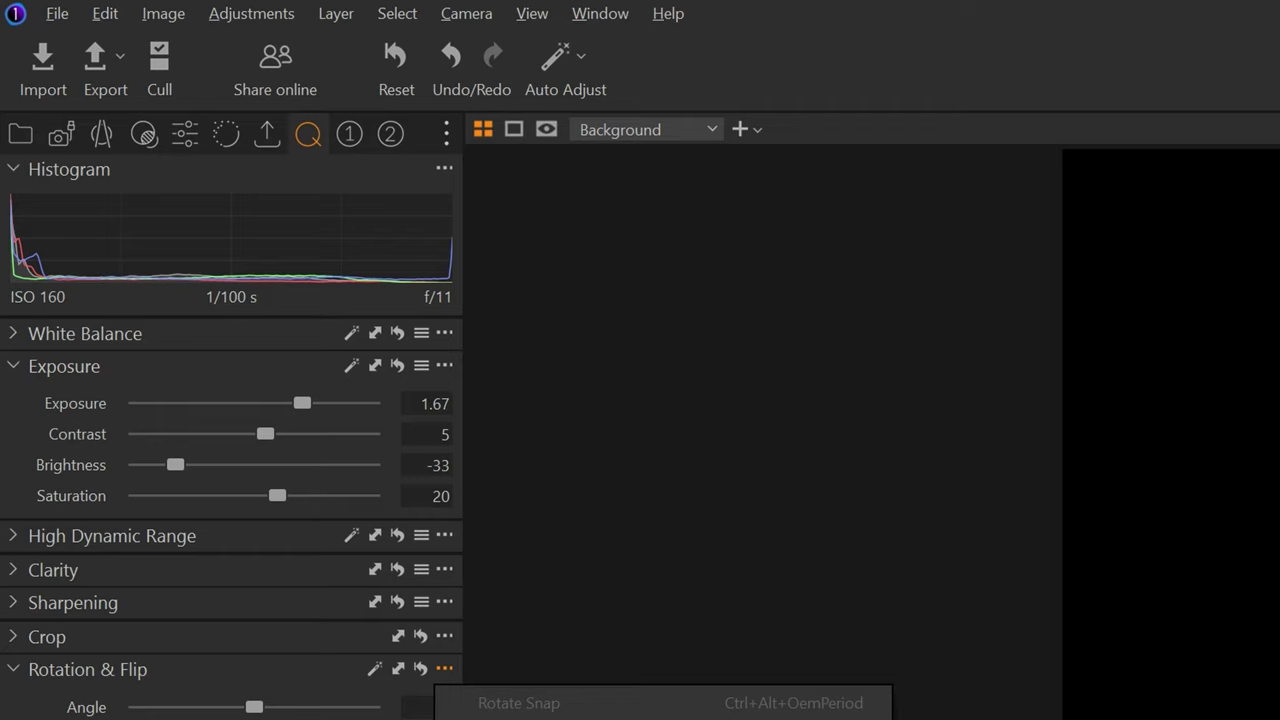
Remove the Crop and Sharpening tools from the Quick tool tab
left_click(444, 637)
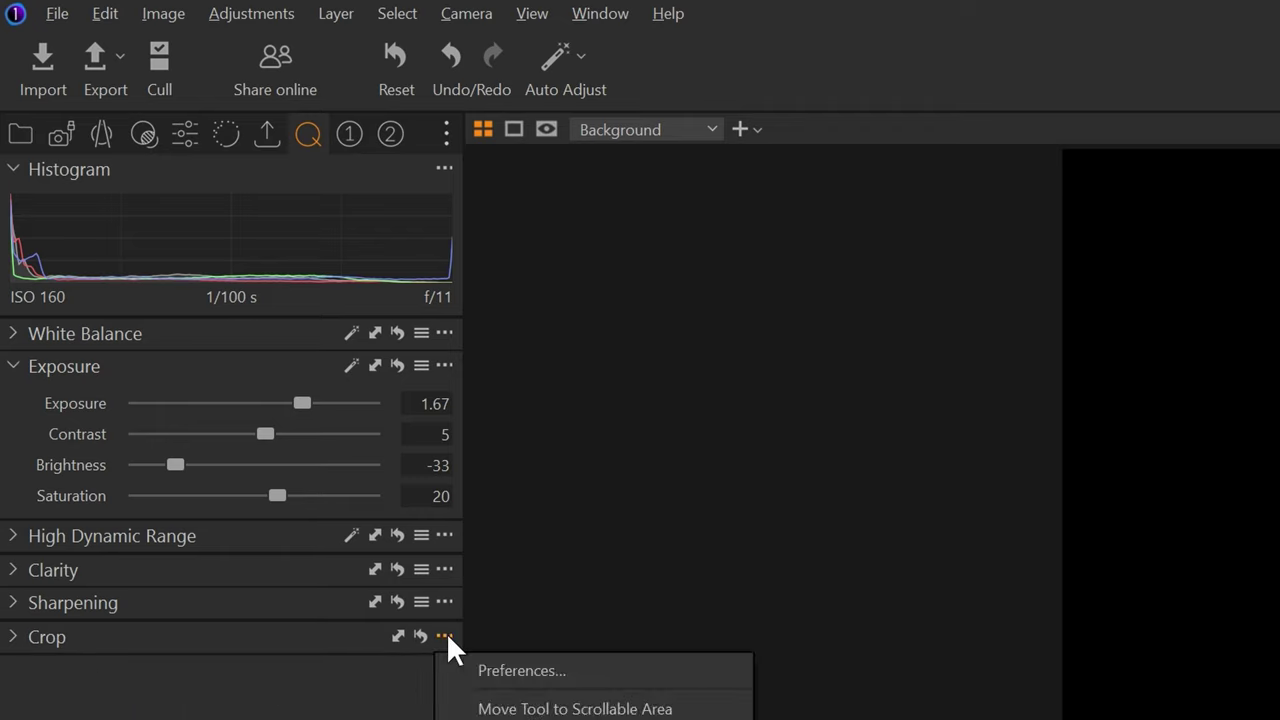
left_click(500, 718)
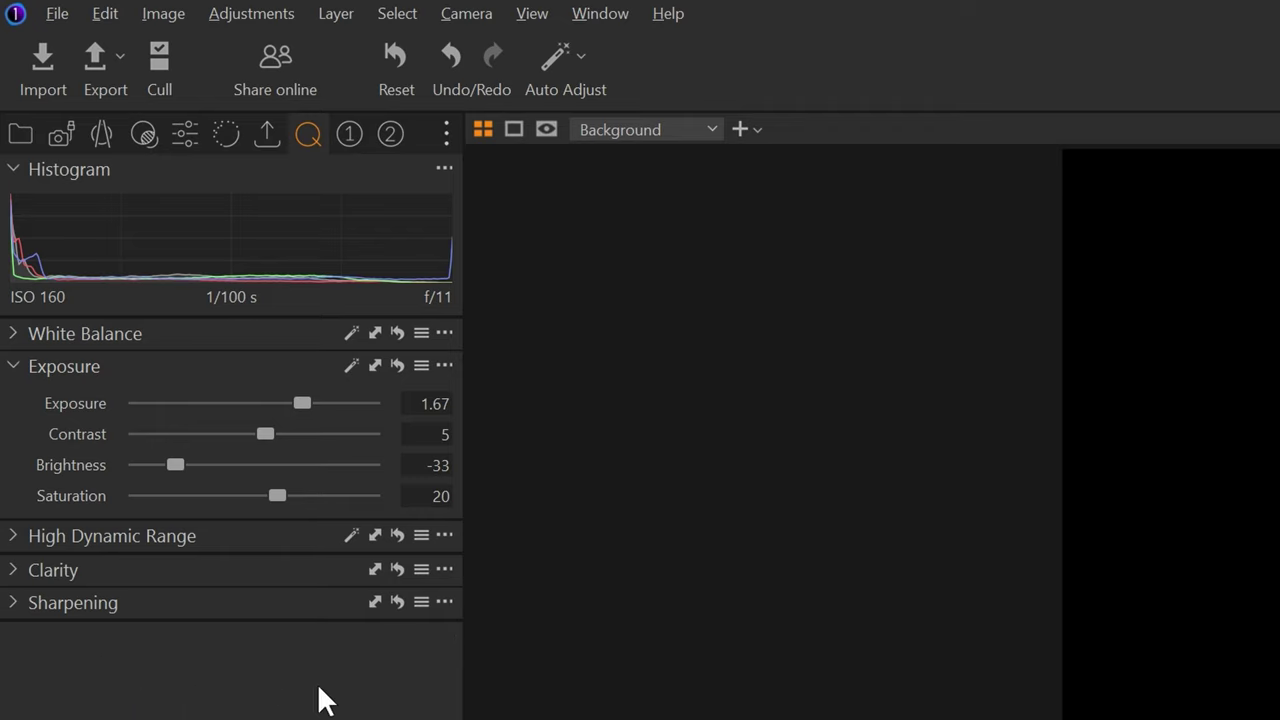
left_click(444, 603)
left_click(500, 718)
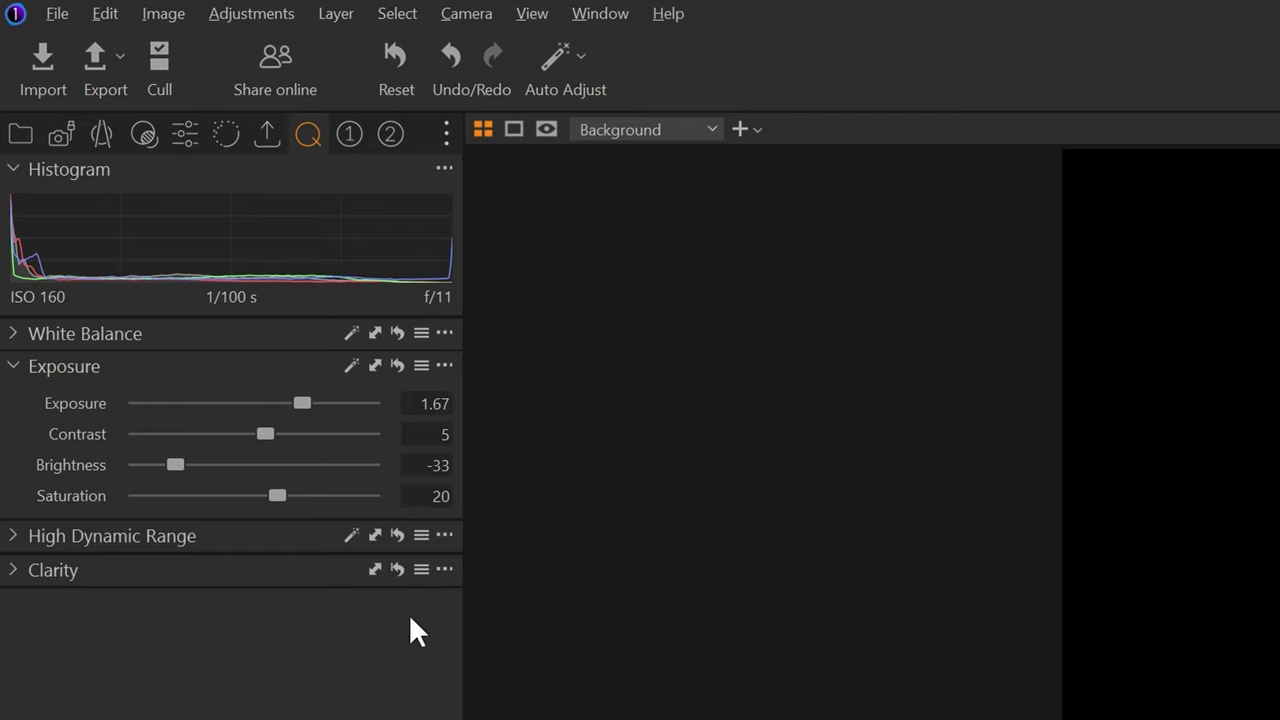
Remove the Clarity and High Dynamic Range tools from the Quick tool tab
left_click(444, 569)
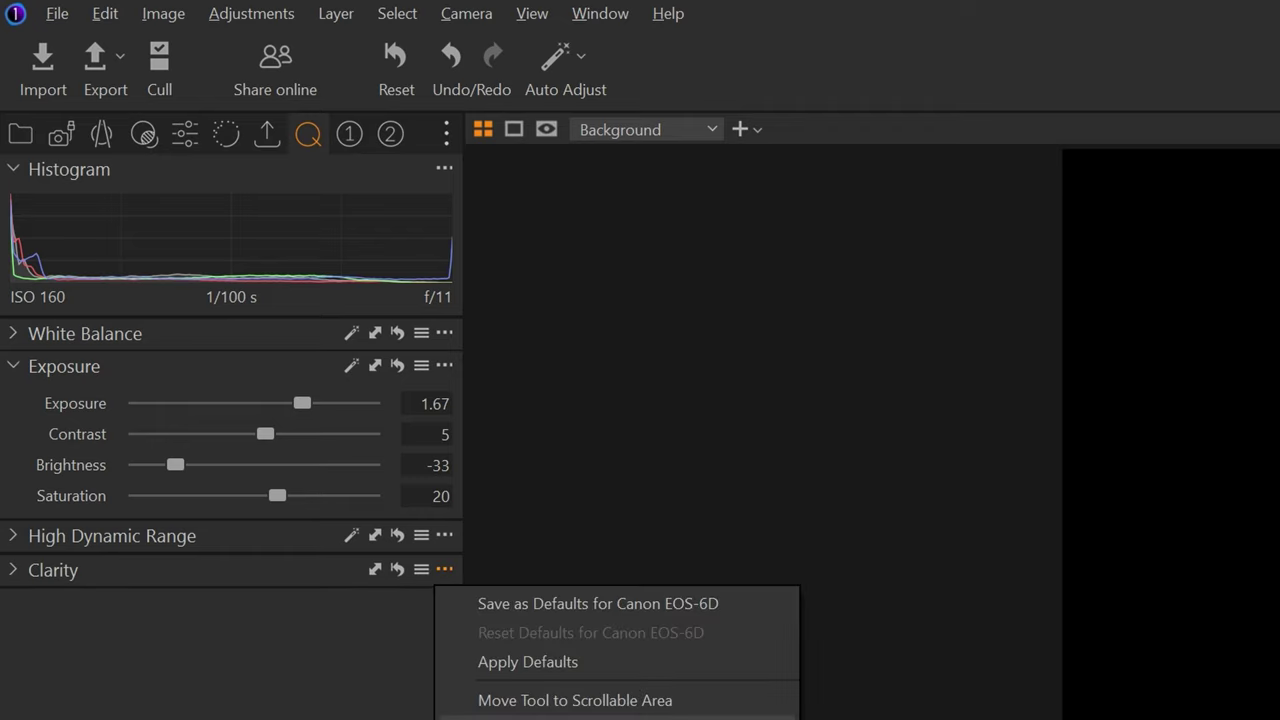
left_click(500, 718)
left_click(444, 536)
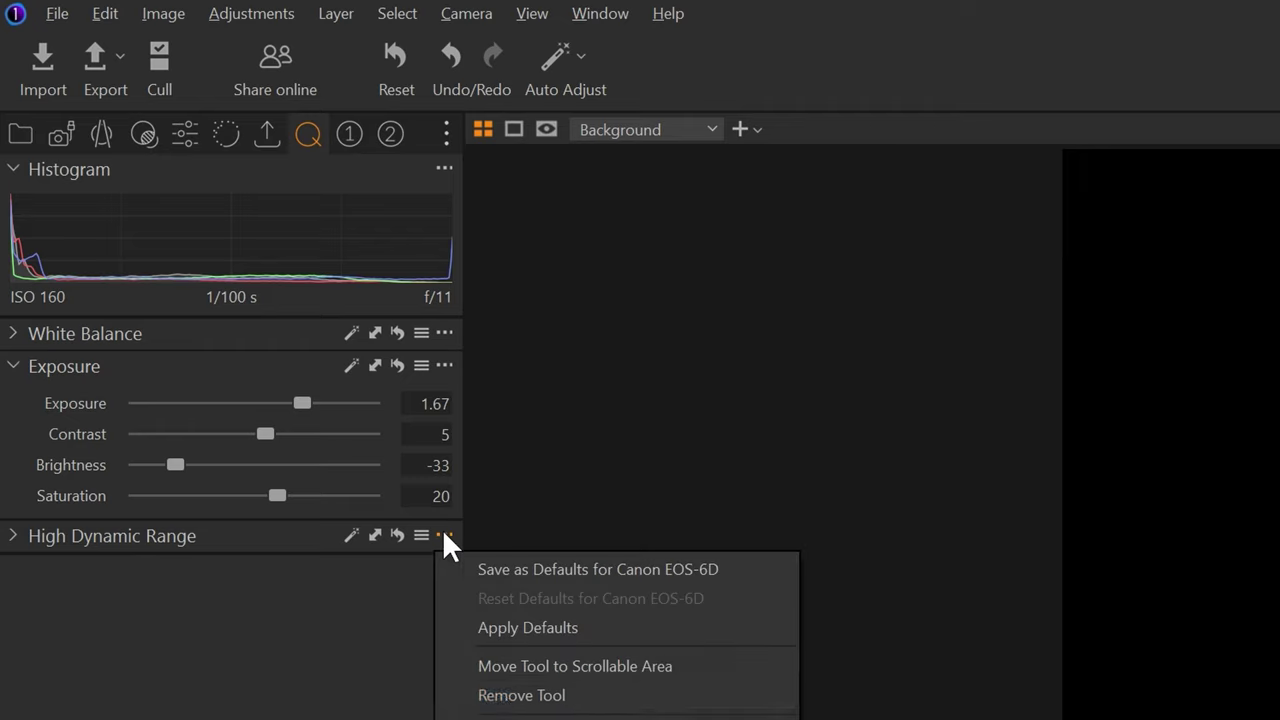
left_click(505, 700)
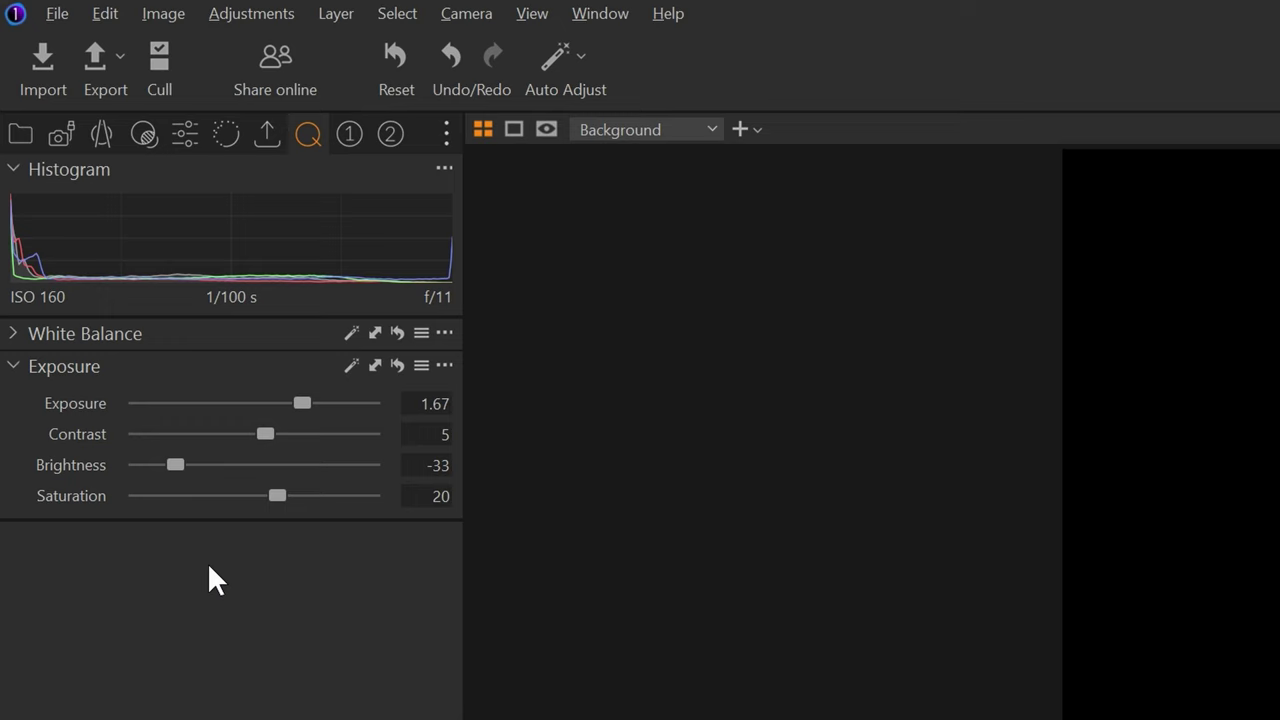
Add the High Dynamic Range tool back to the Quick tool tab and expand the White Balance tool
right_click(207, 562)
mouse_move(323, 591)
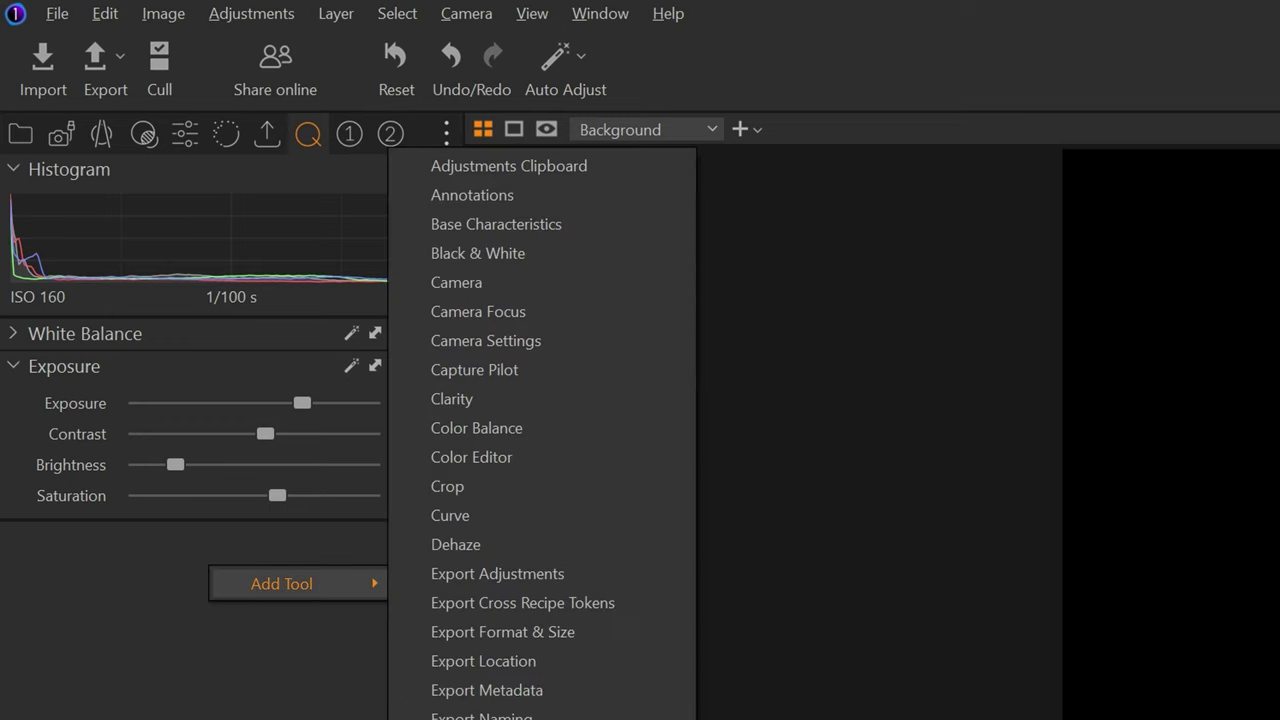
left_click(480, 715)
left_click(98, 335)
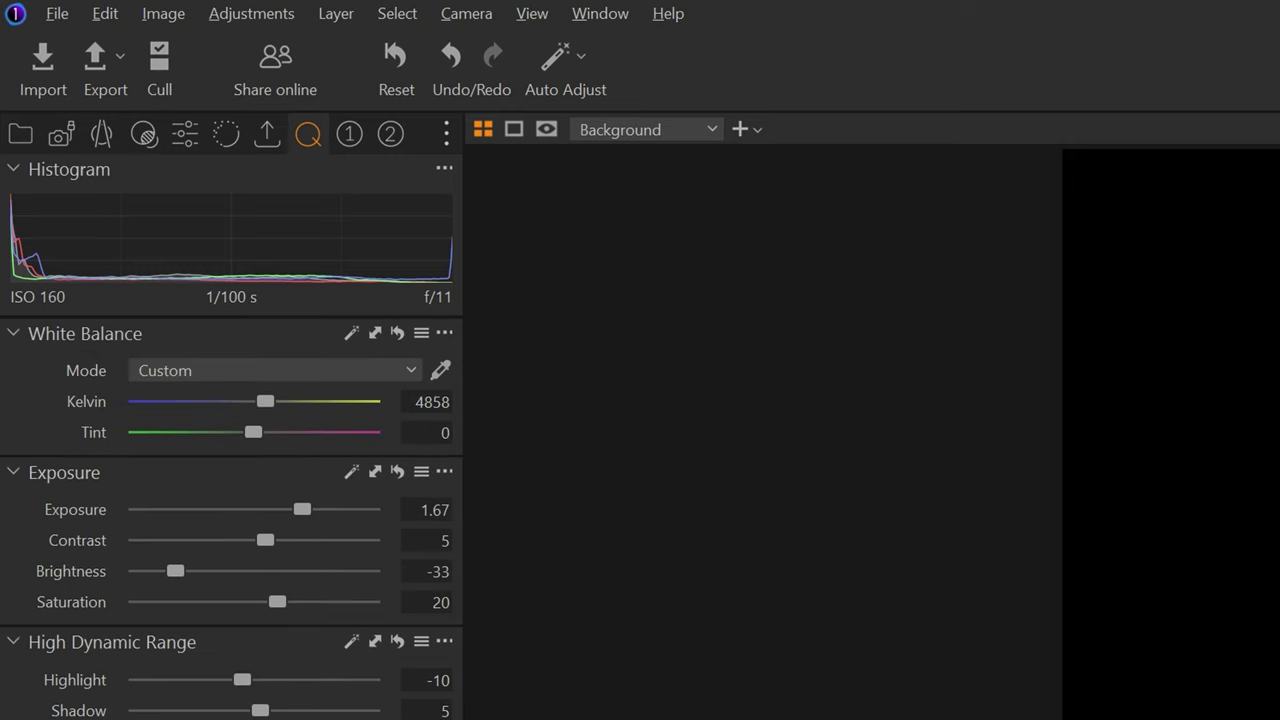
Add the Smart Adjustments and Navigator tools to the Quick tool tab, placing the Navigator above the Histogram
left_click(446, 133)
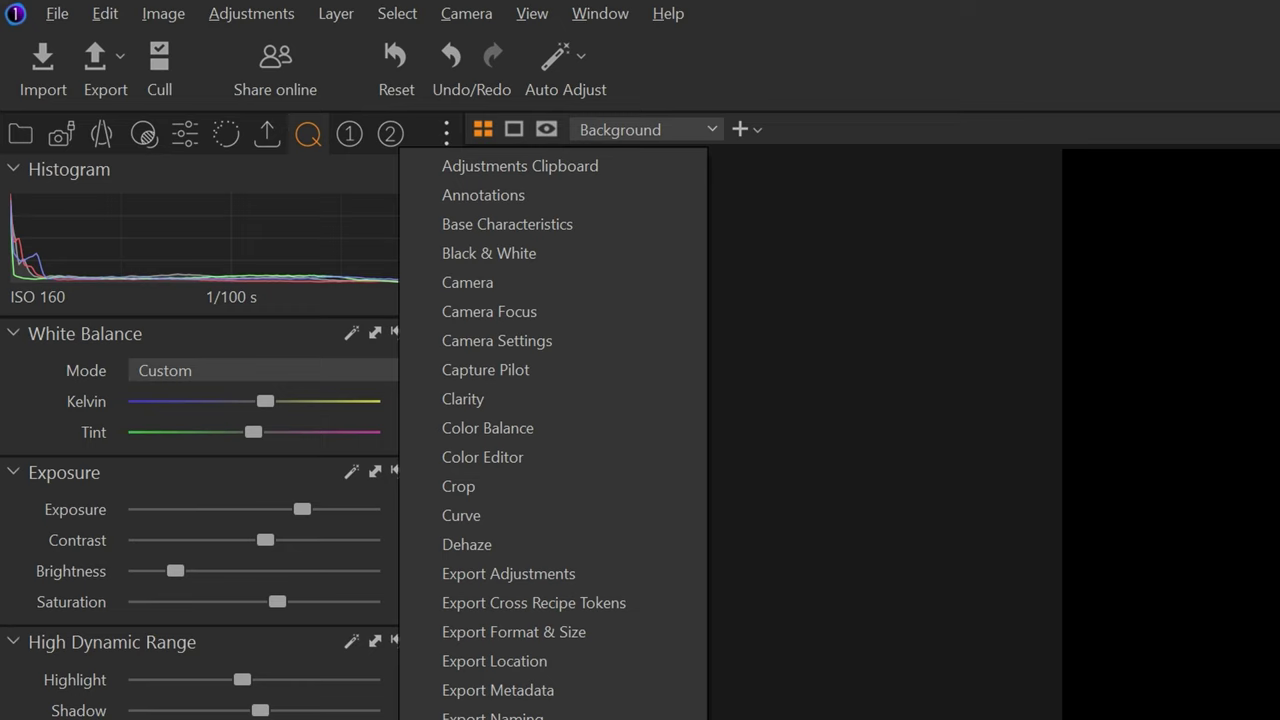
key("Escape")
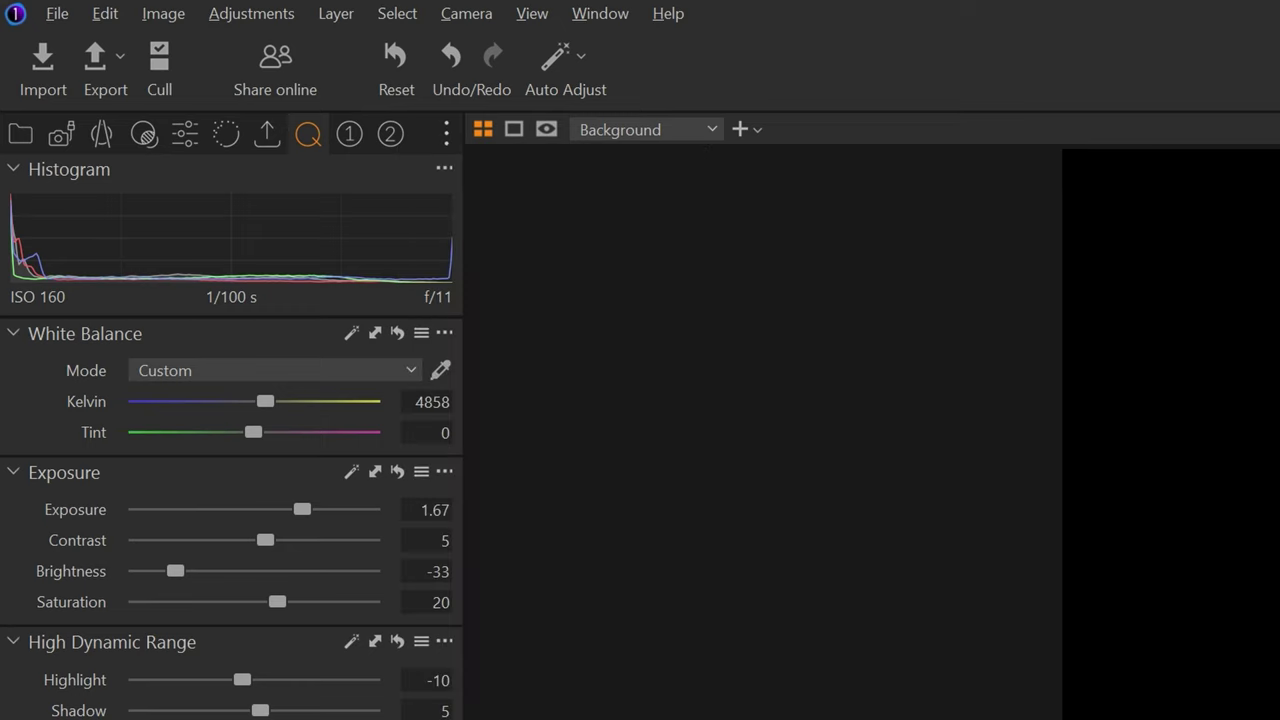
left_click(446, 133)
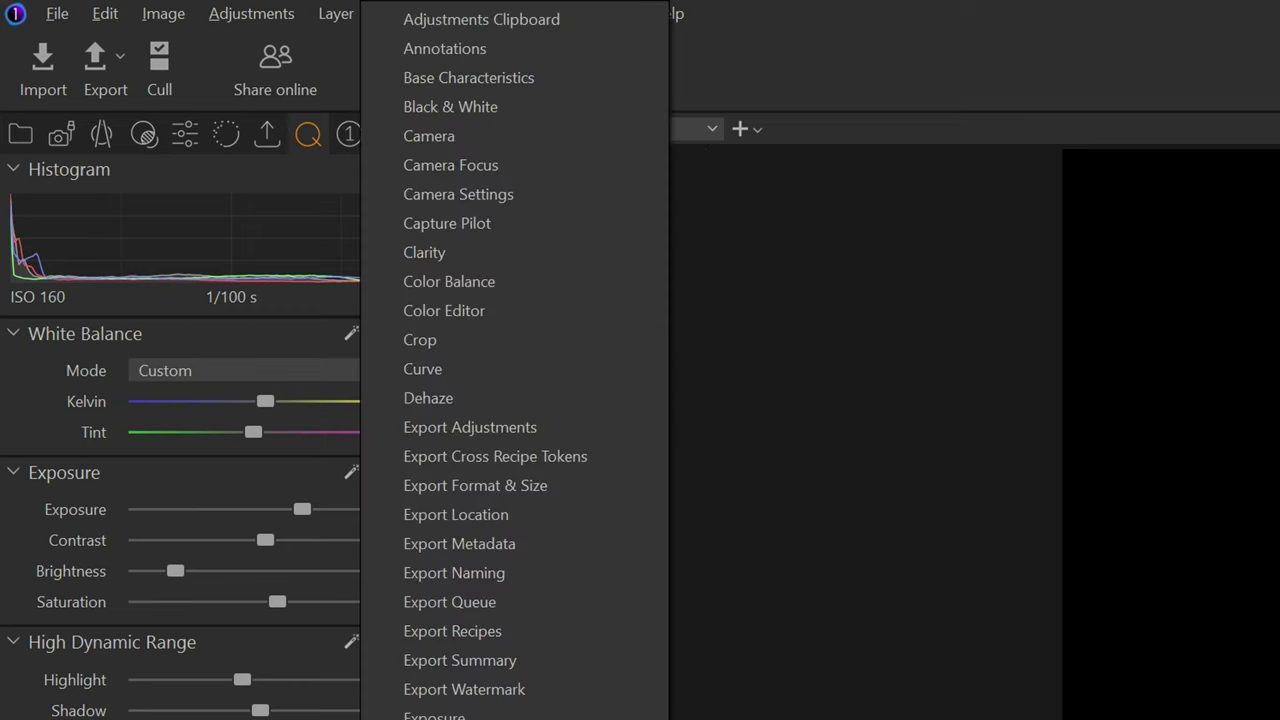
key("Escape")
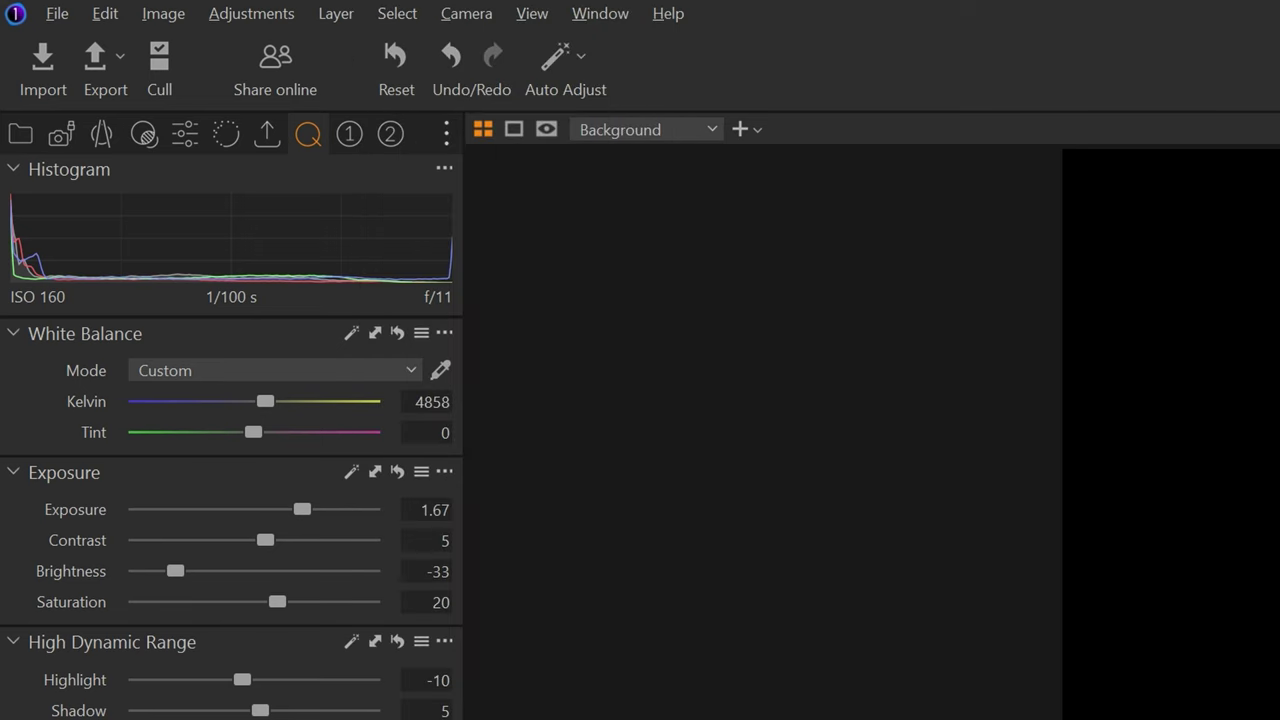
left_click_drag(82, 201, 82, 197)
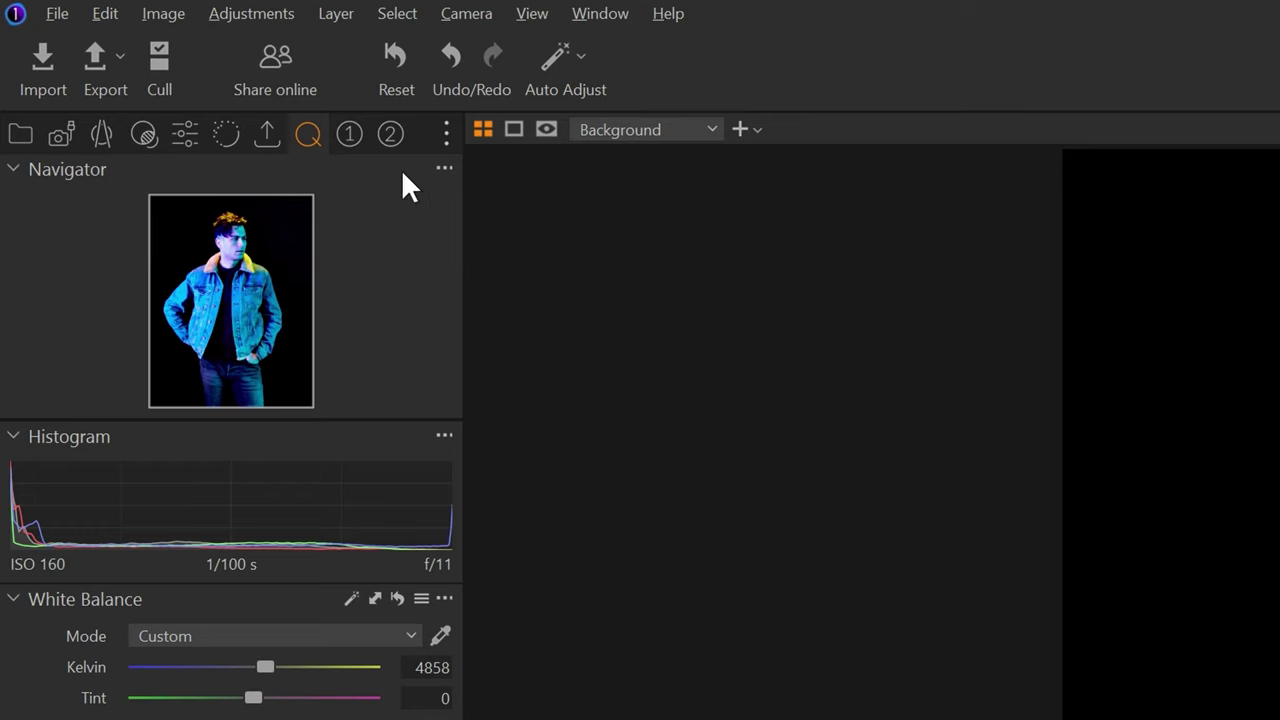
Move the Navigator tool to the scrollable area and collapse the Smart Adjustments, High Dynamic Range, Exposure and White Balance tools
left_click(444, 170)
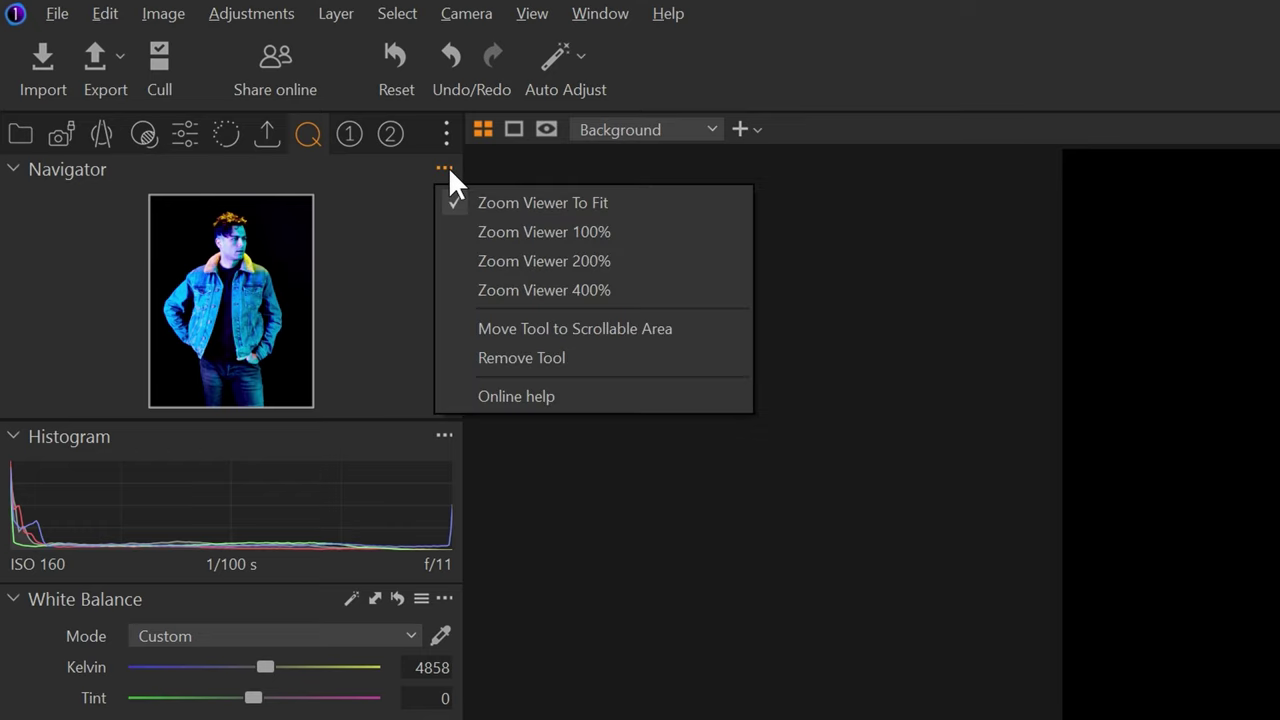
left_click(697, 338)
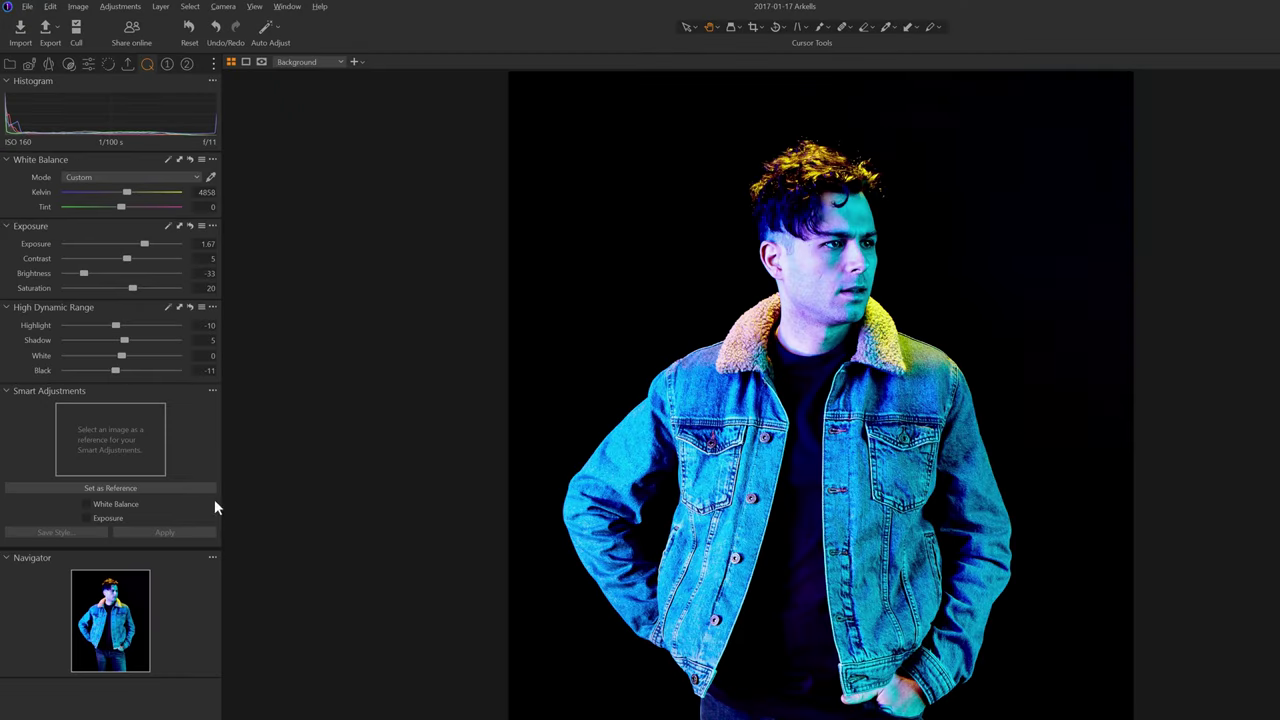
left_click(41, 390)
left_click(52, 307)
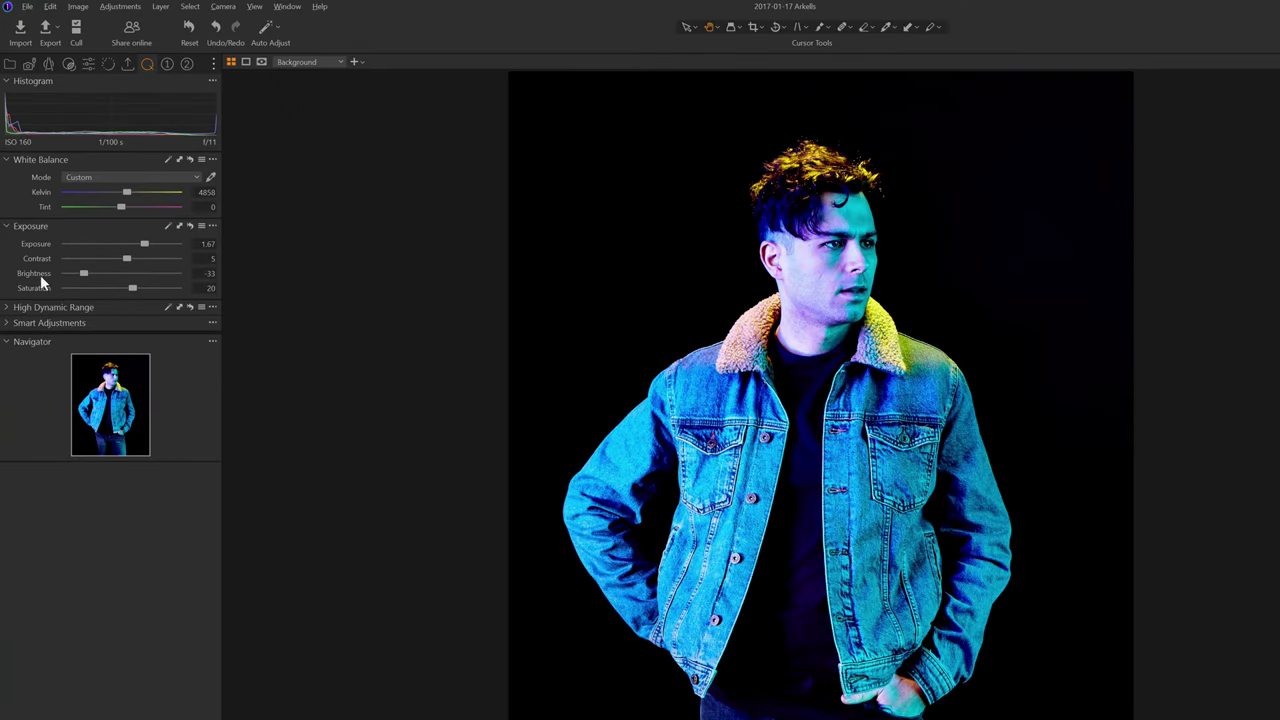
left_click(41, 228)
left_click(43, 159)
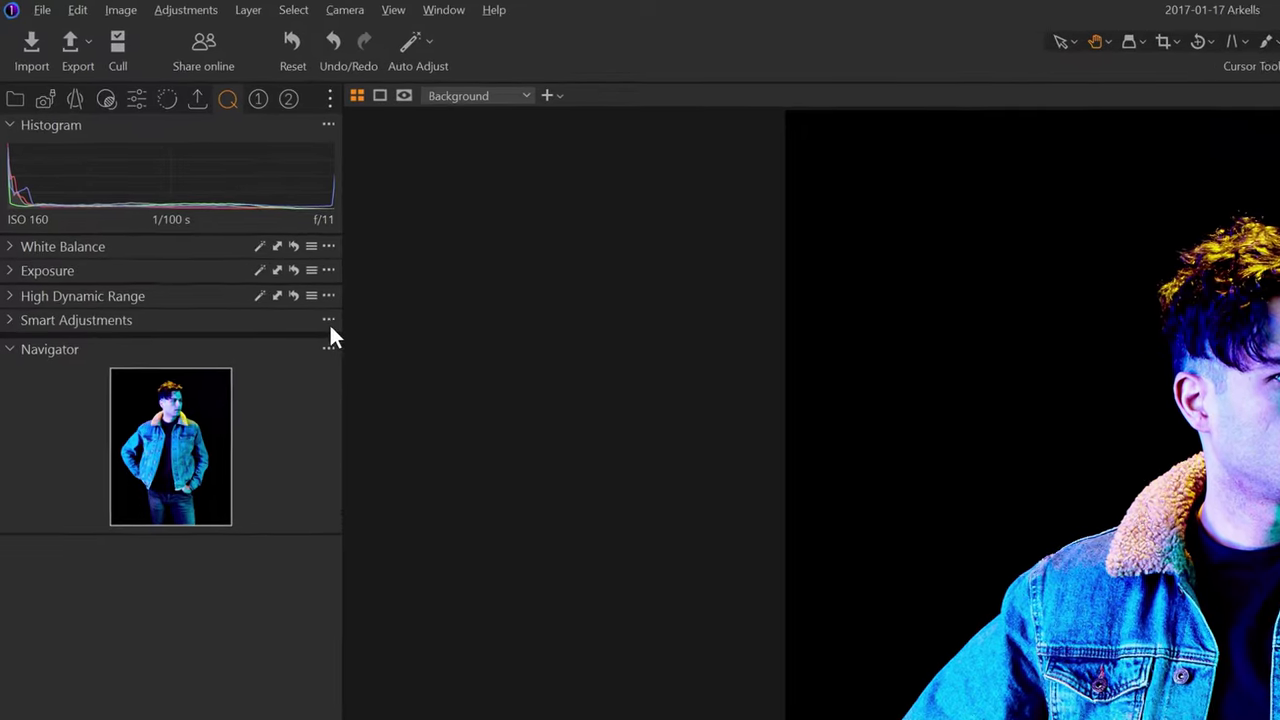
Move the Smart Adjustments, White Balance, Exposure and High Dynamic Range tools to the scrollable area, in that order
left_click(335, 328)
left_click(390, 382)
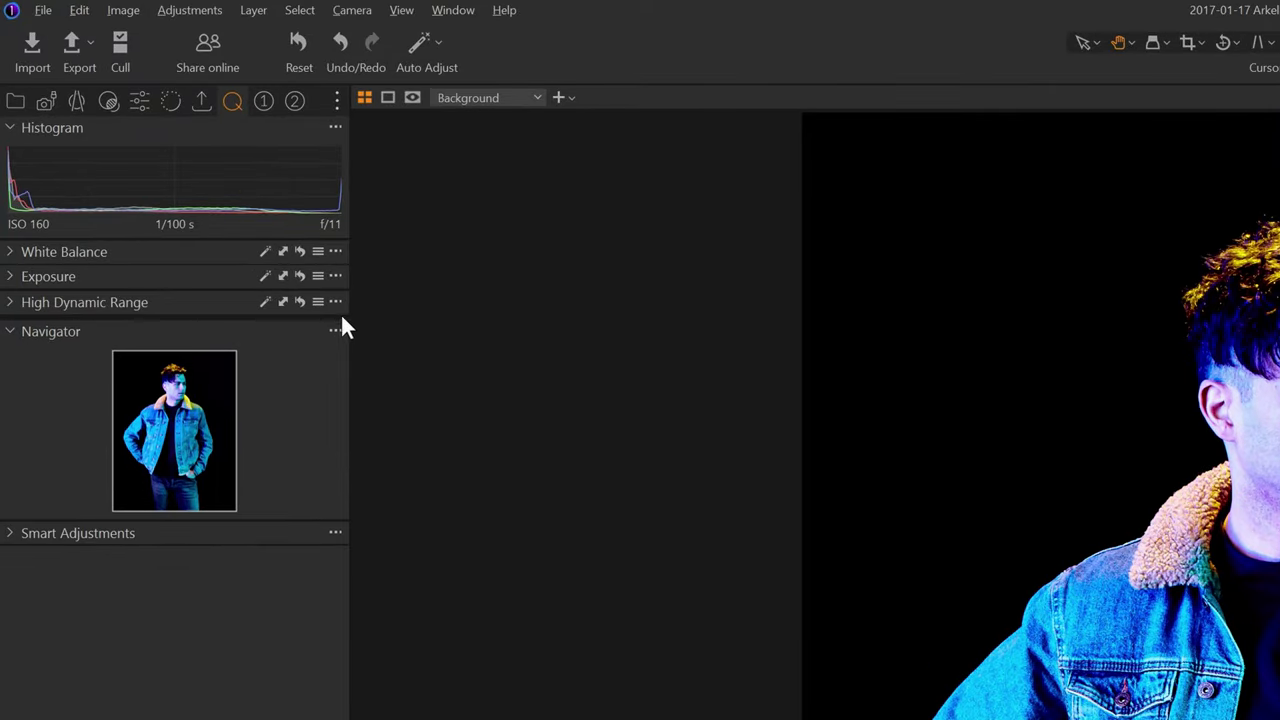
left_click(335, 251)
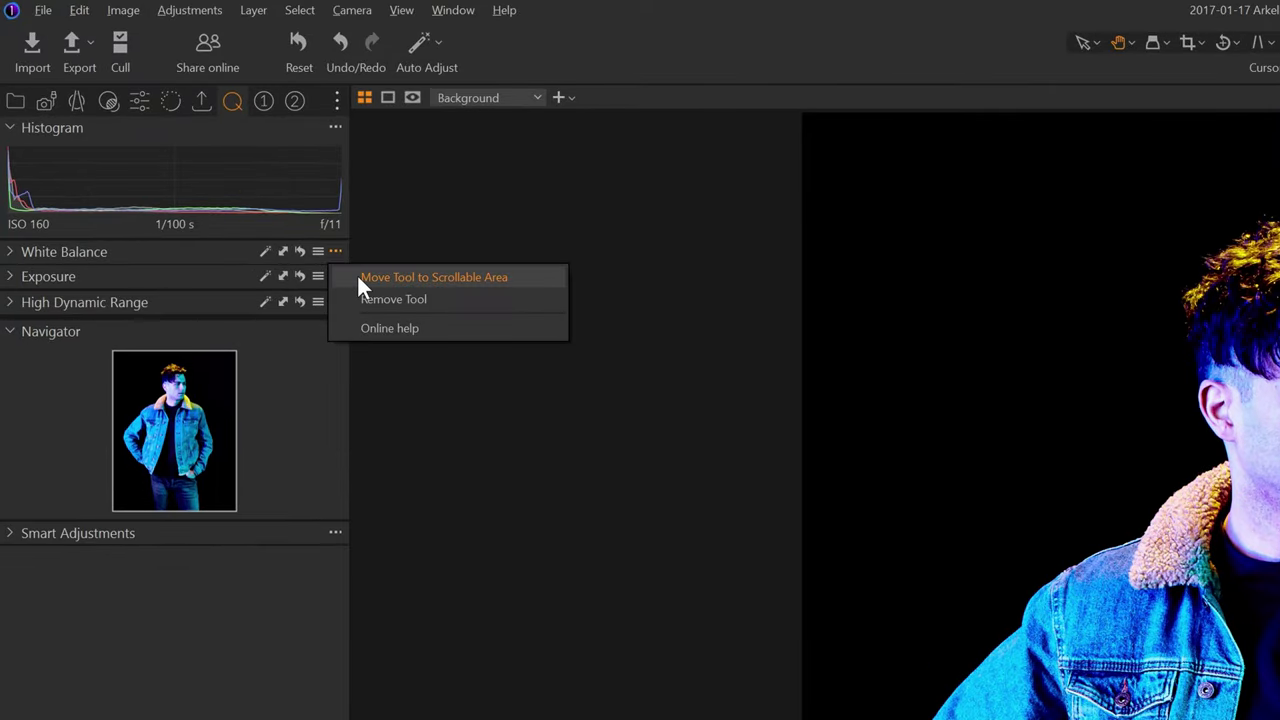
left_click(357, 280)
left_click(335, 252)
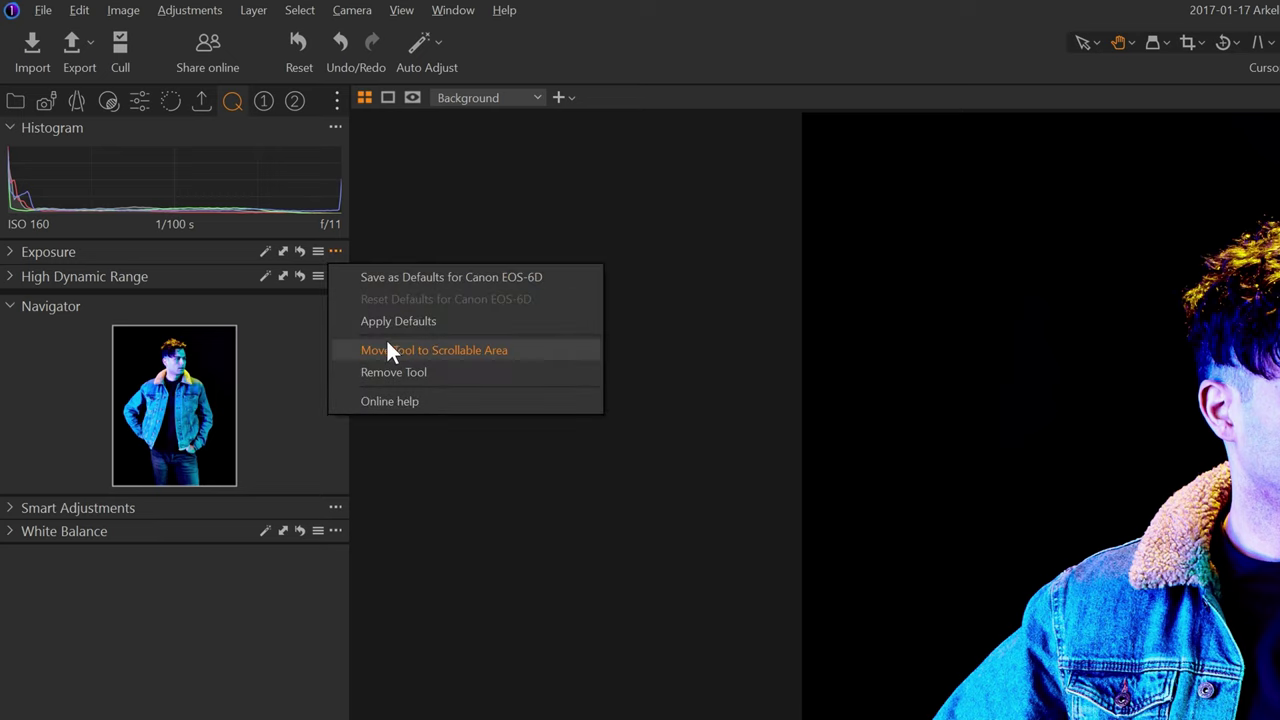
left_click(386, 347)
left_click(336, 252)
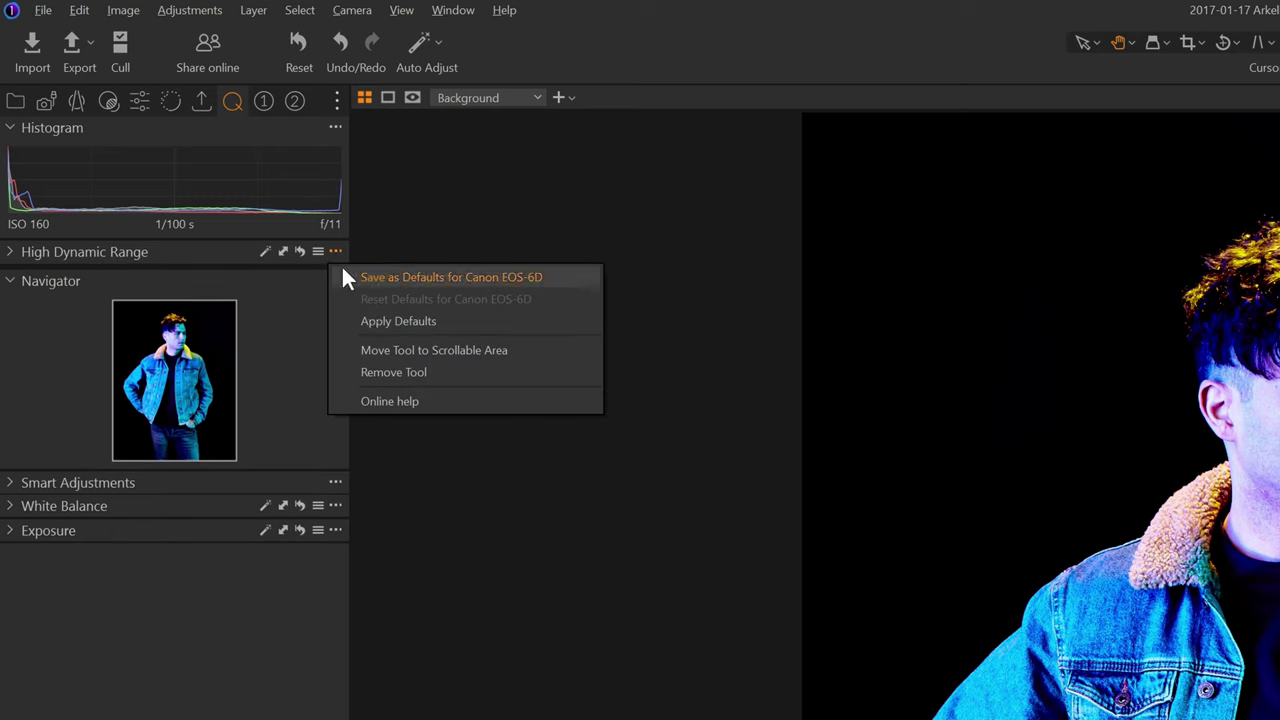
left_click(379, 349)
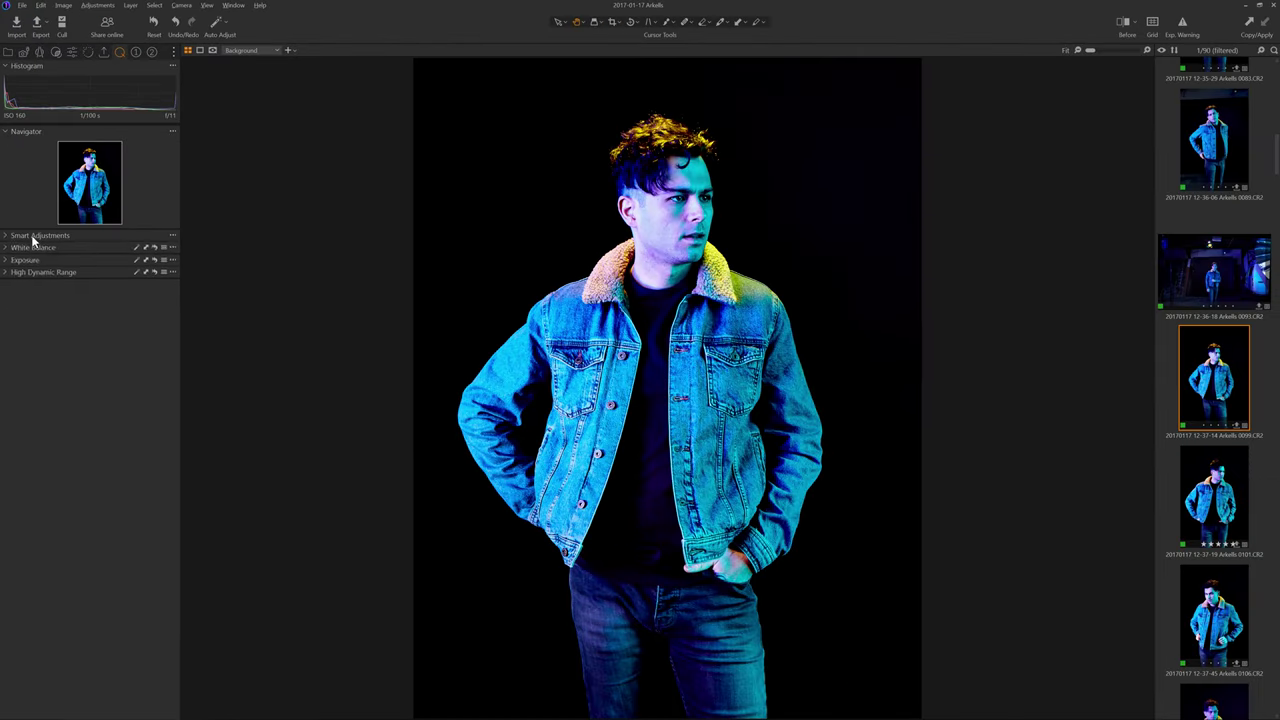
Expand the Smart Adjustments, White Balance, Exposure and High Dynamic Range tools below the Navigator
left_click(66, 456)
left_click(30, 373)
left_click(25, 422)
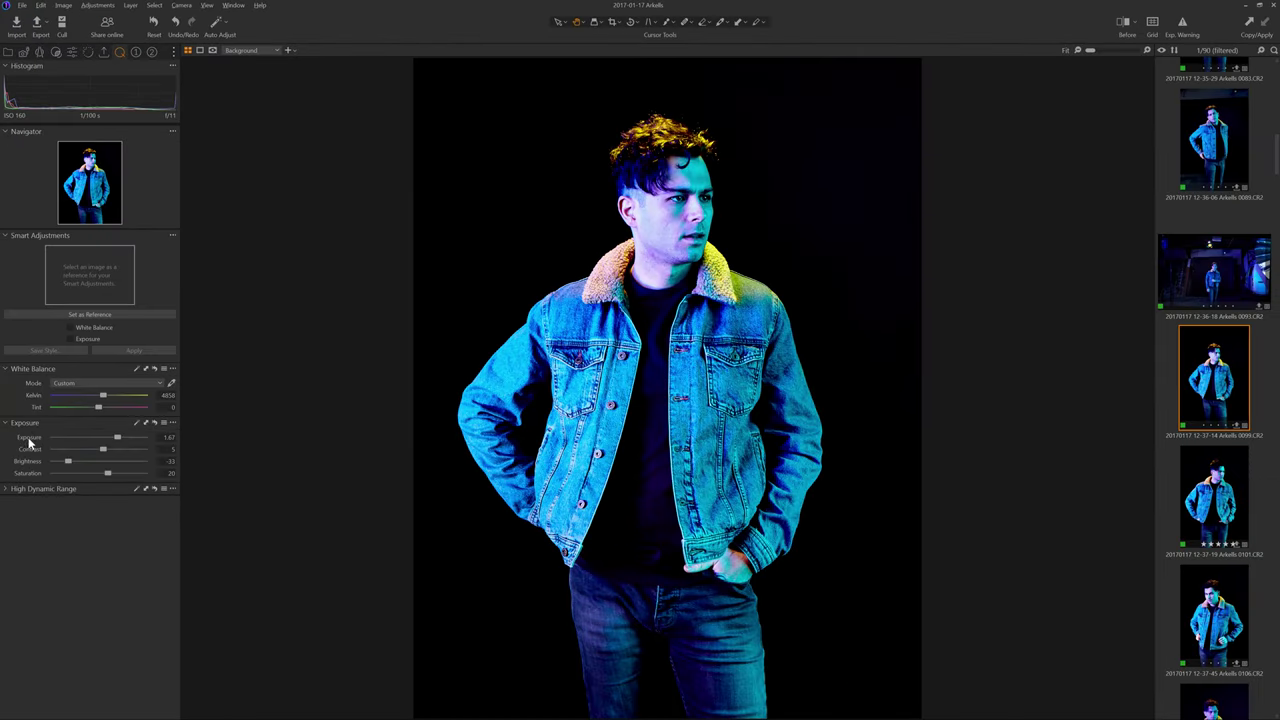
left_click(33, 487)
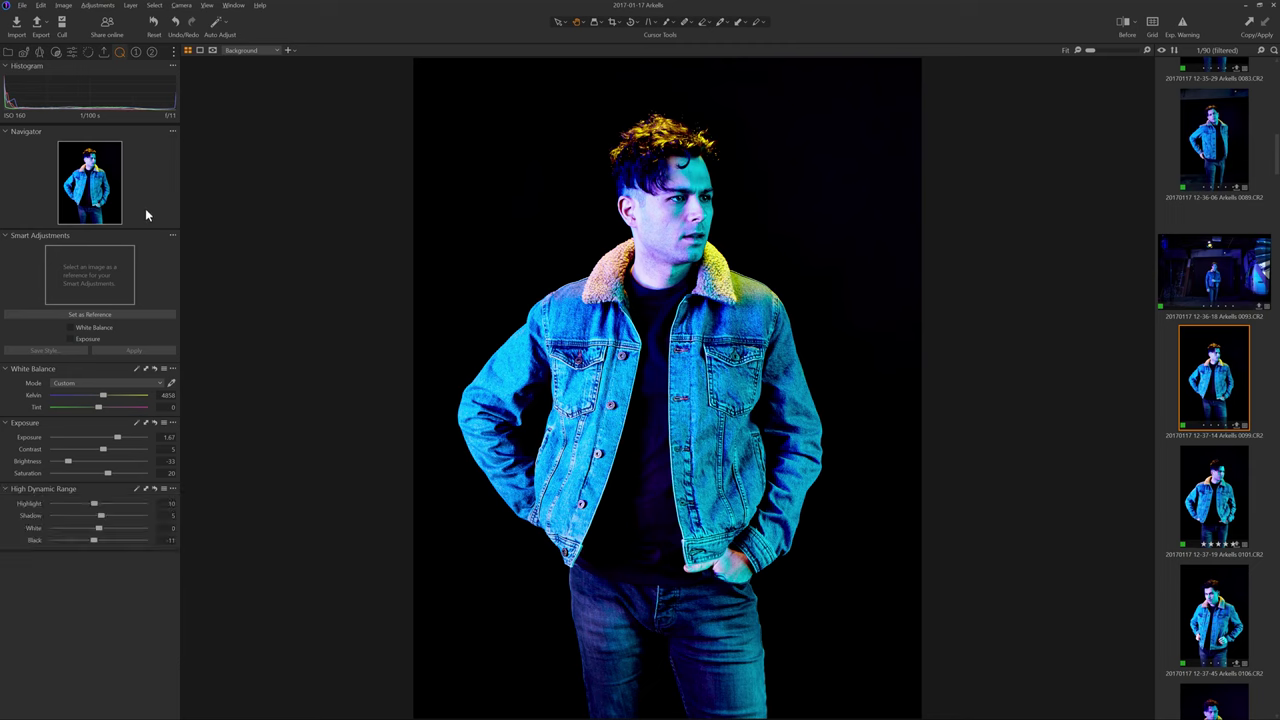
Move the Navigator tool to the pinned area with the Histogram
left_click(172, 131)
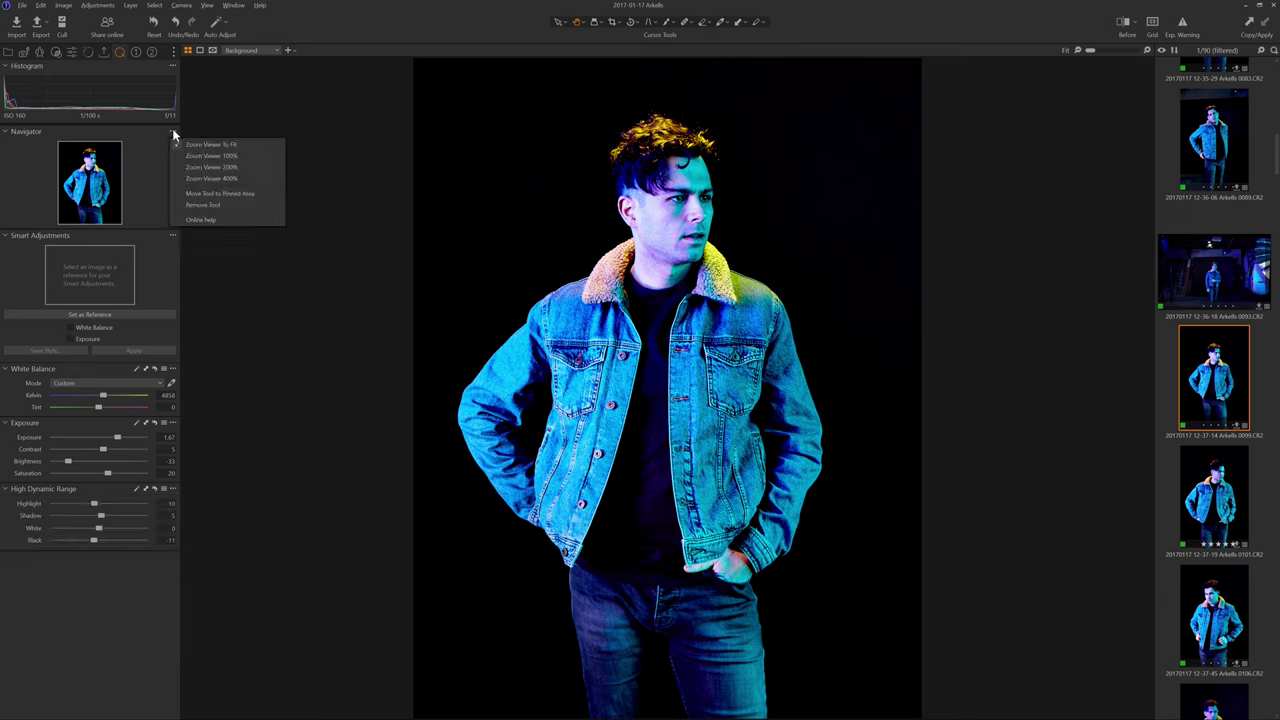
left_click(268, 195)
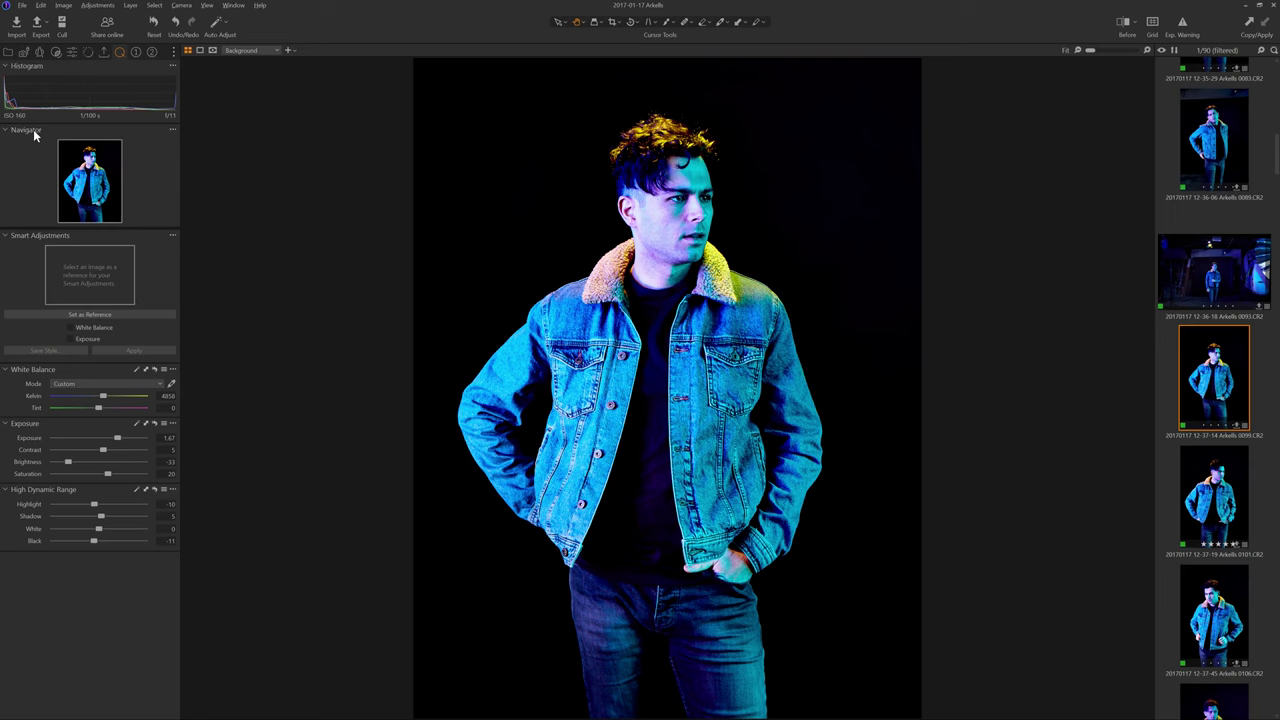
left_click_drag(26, 130, 53, 68)
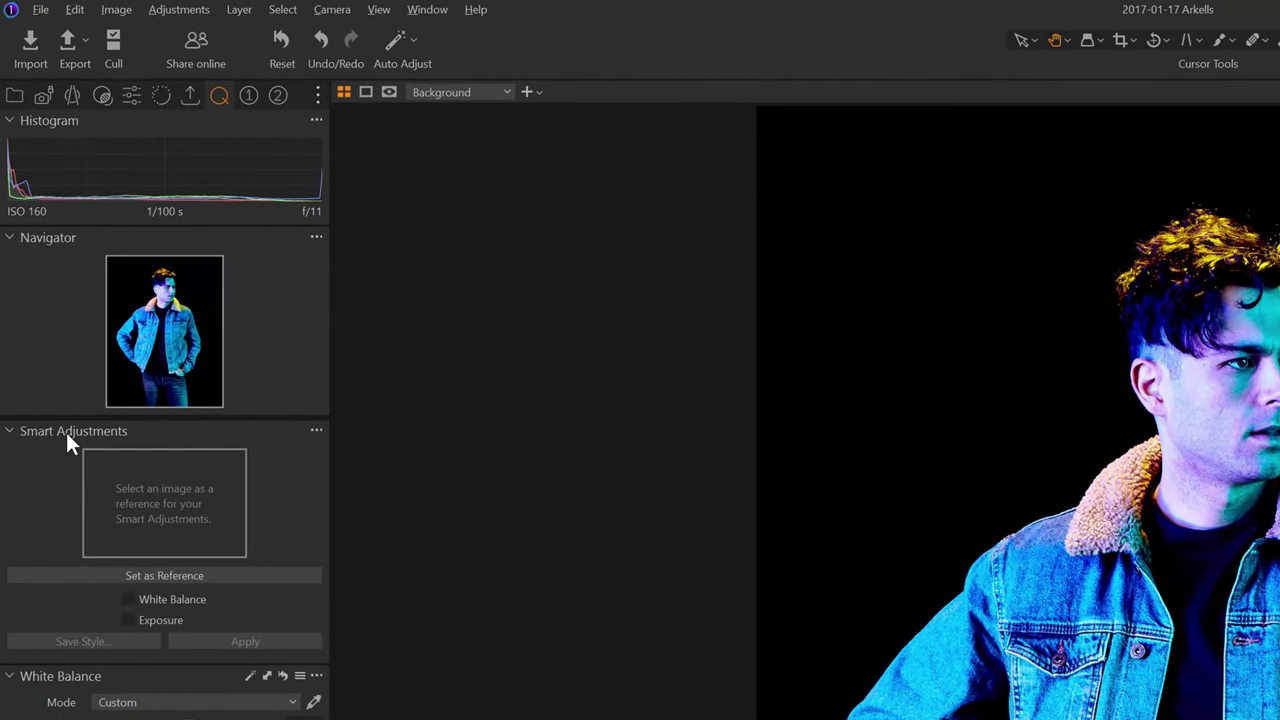
Move the Smart Adjustments tool out of the scrollable area into the pinned area, directly below the Navigator
left_click(316, 430)
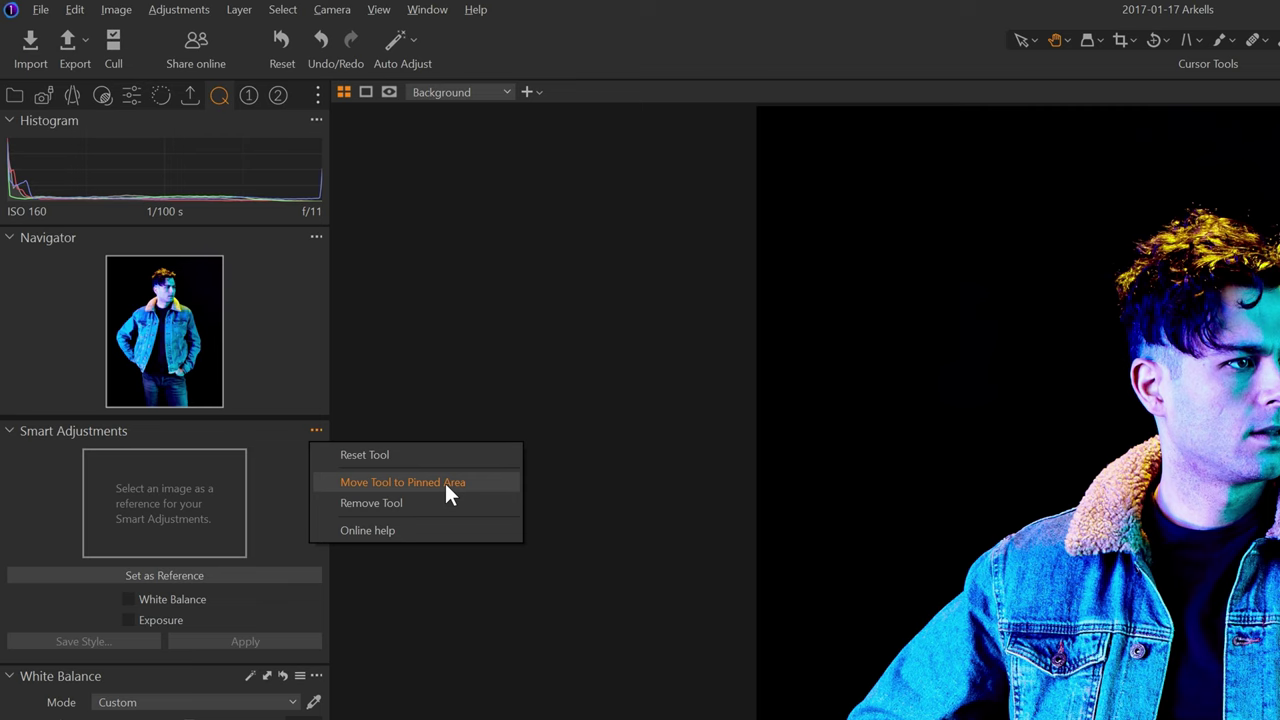
left_click(95, 653)
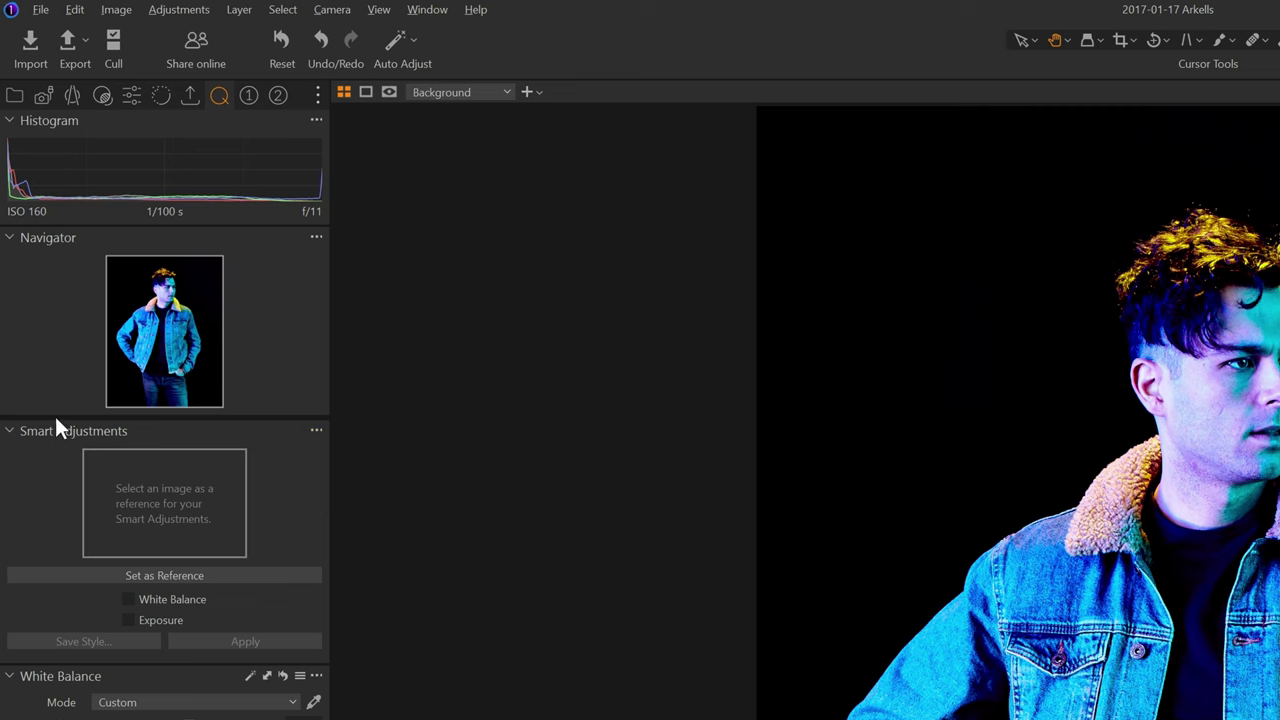
left_click_drag(54, 431, 246, 352)
left_click_drag(319, 407, 338, 140)
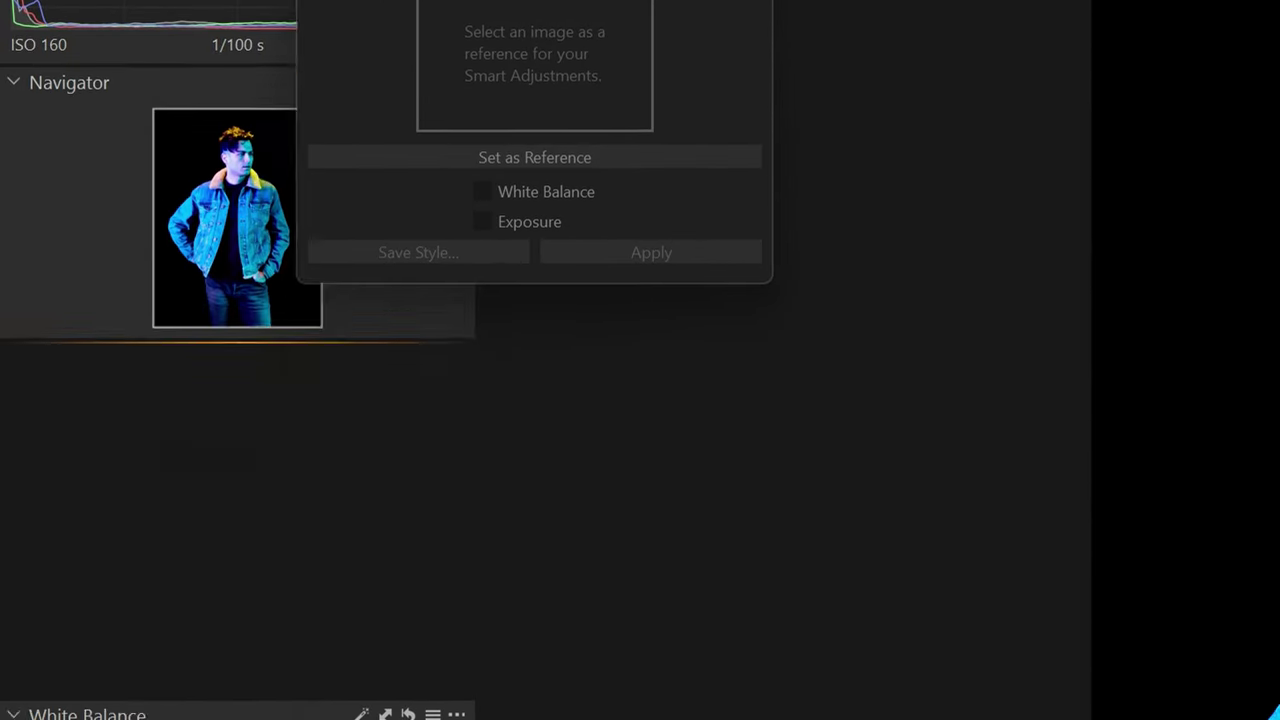
left_click_drag(338, 0, 338, 357)
left_click_drag(335, 135, 336, 136)
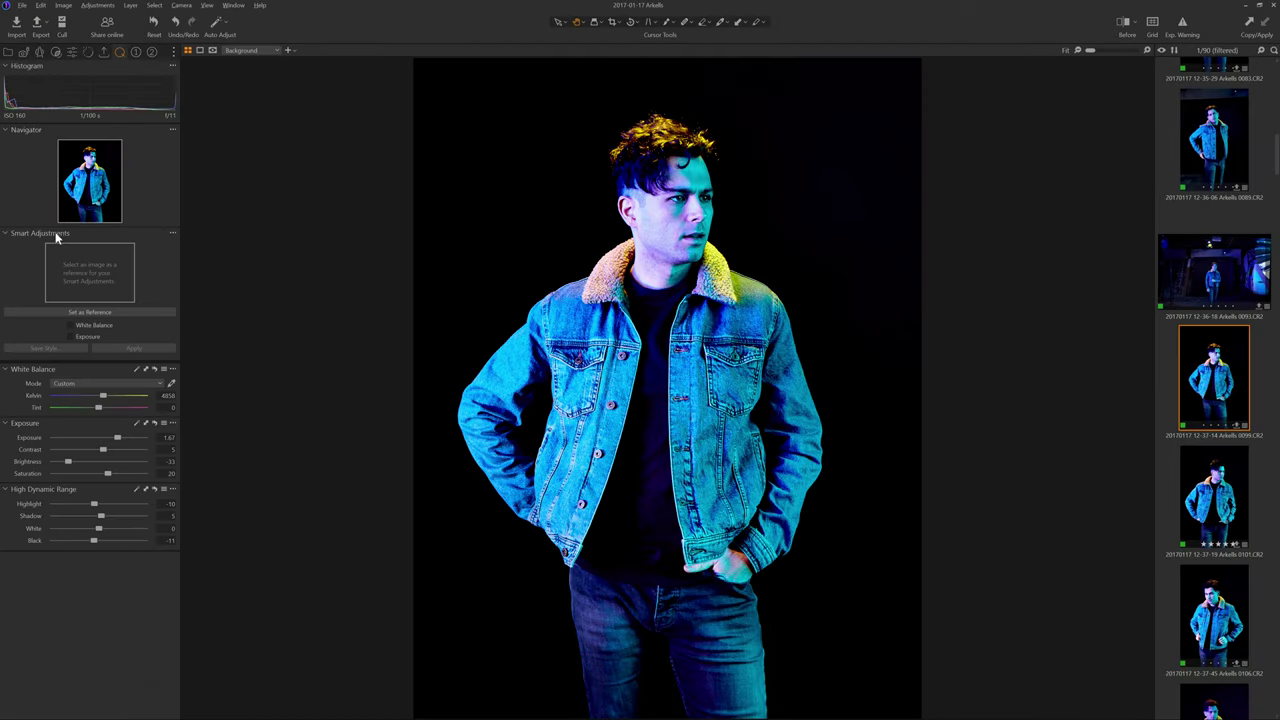
Move the Smart Adjustments tool below High Dynamic Range in the scrollable area, and remove it from the Quick tool tab
left_click_drag(118, 139, 139, 471)
left_click_drag(62, 355, 49, 471)
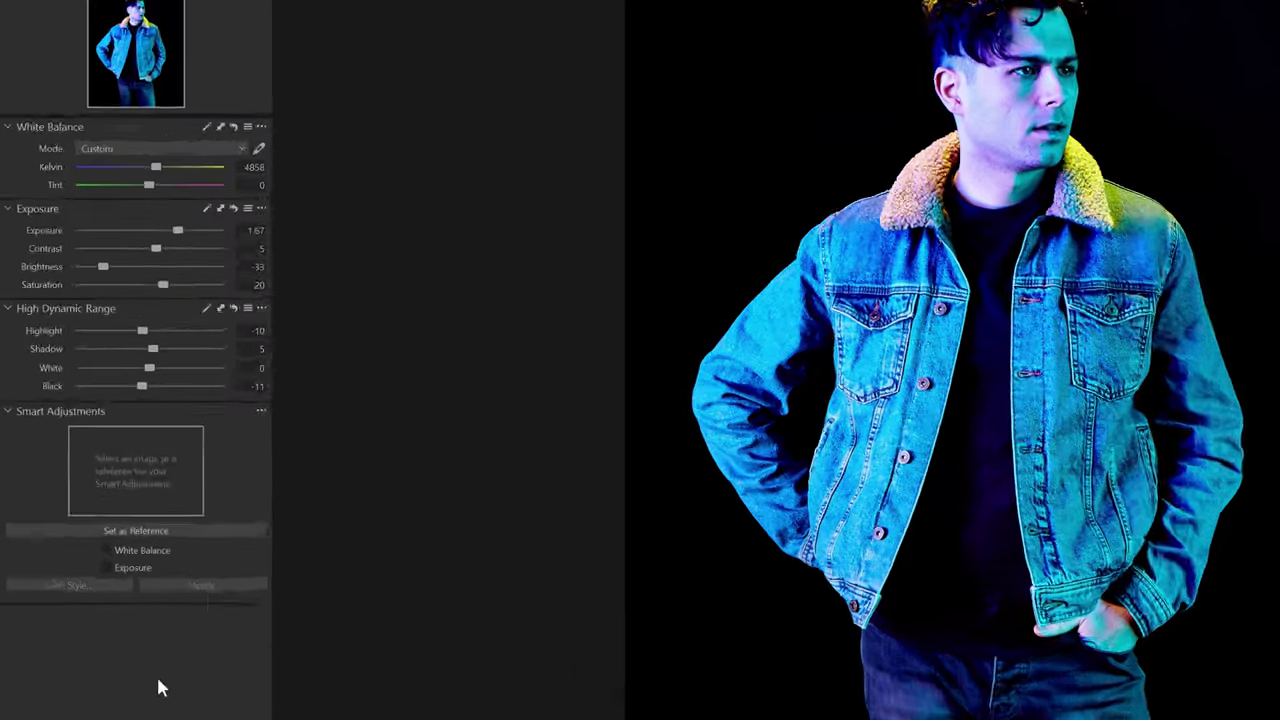
left_click(261, 411)
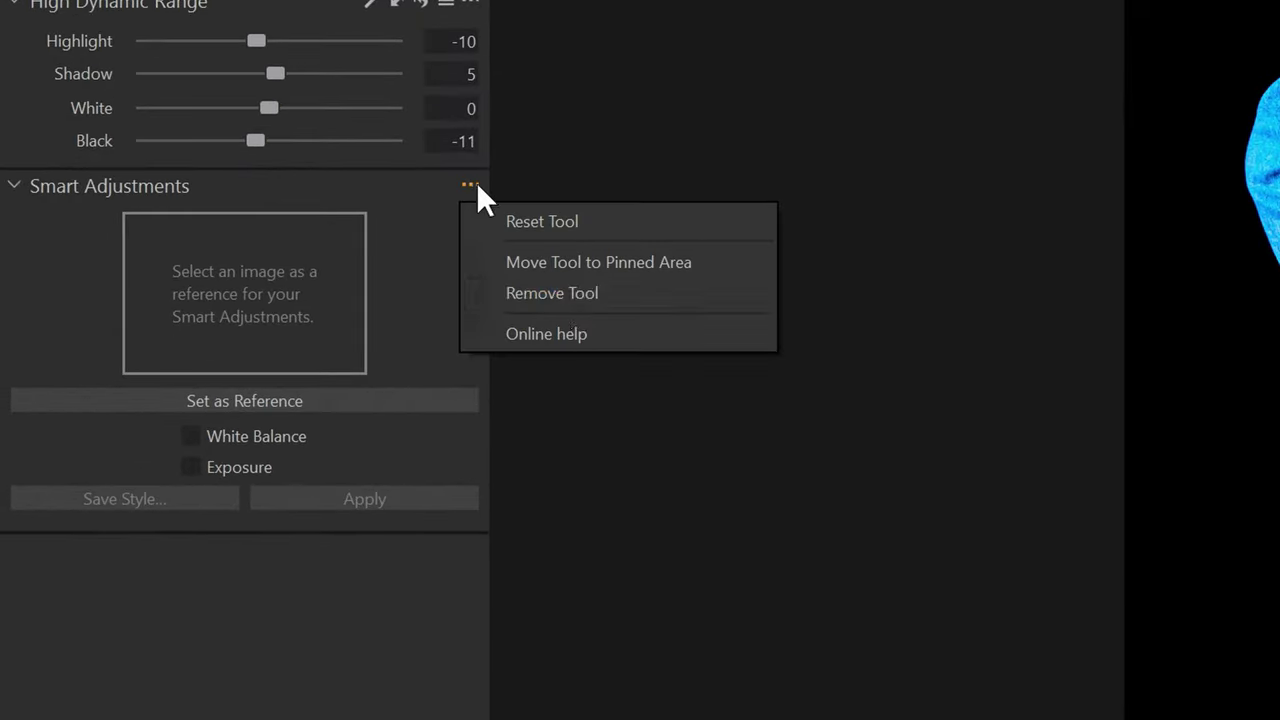
left_click(583, 300)
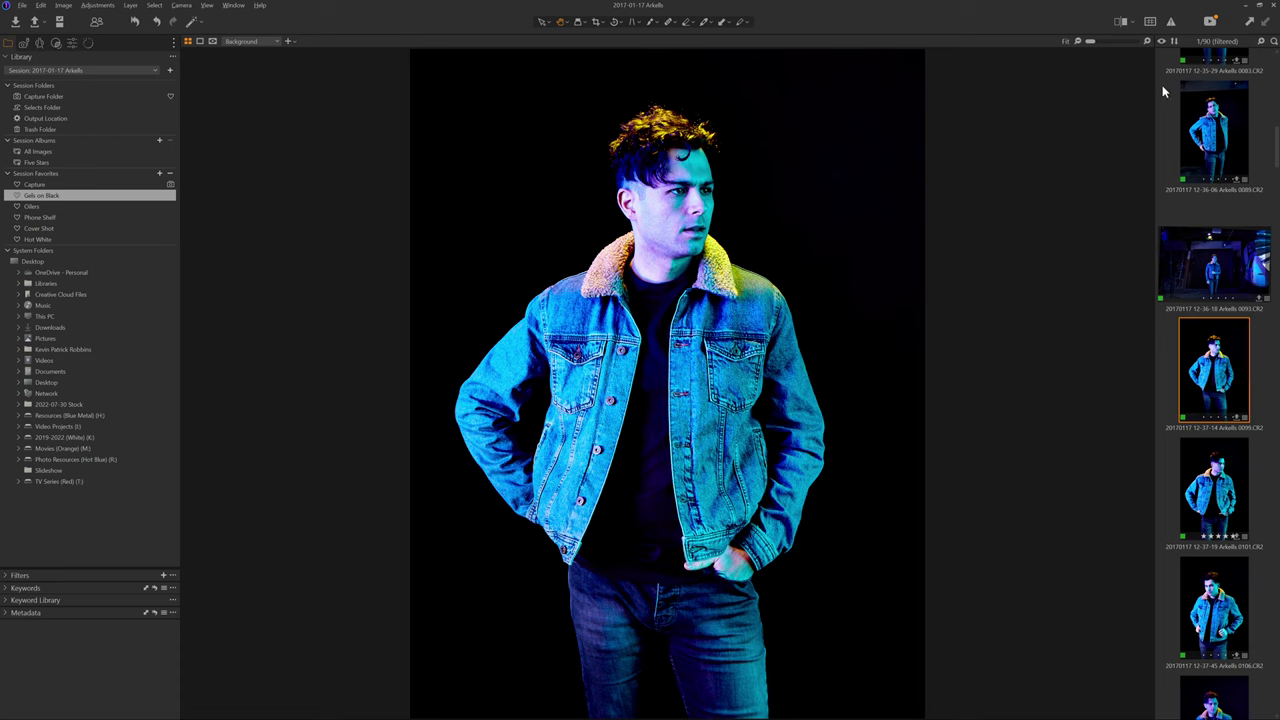
Widen the image browser to three columns of thumbnails and switch it from grid view to list view
left_click_drag(1155, 95, 1054, 123)
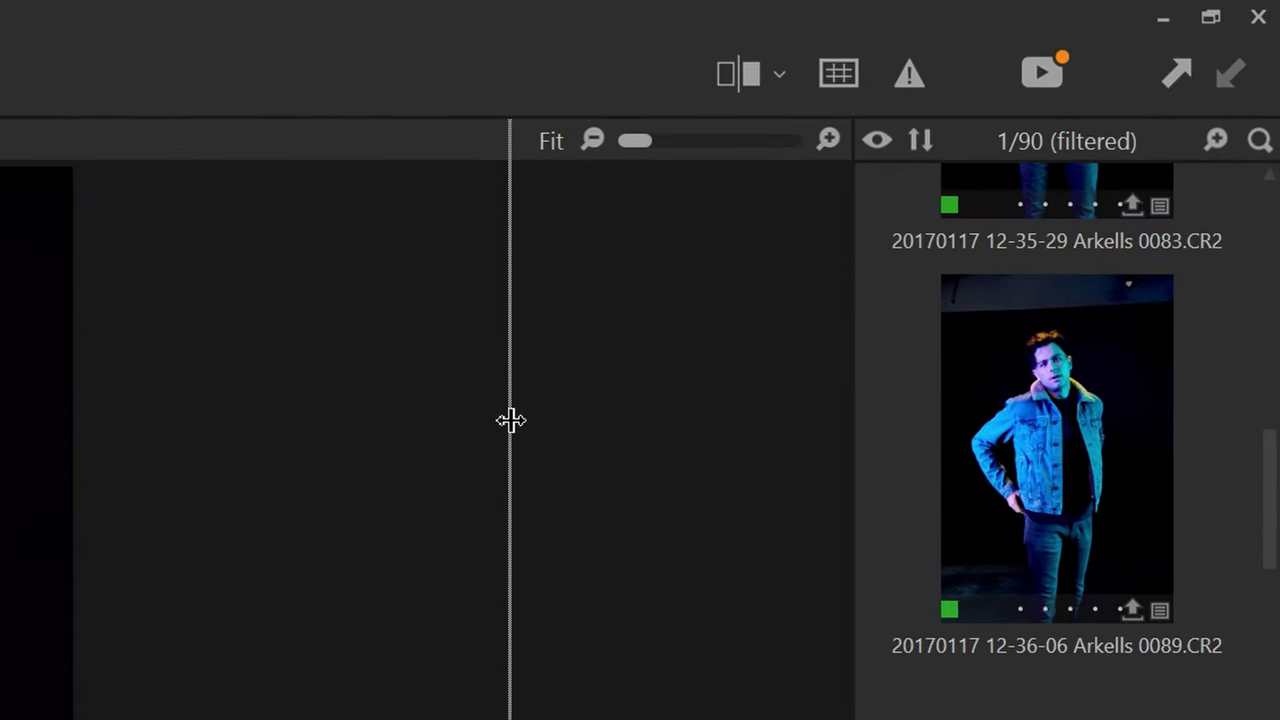
left_click_drag(510, 420, 510, 420)
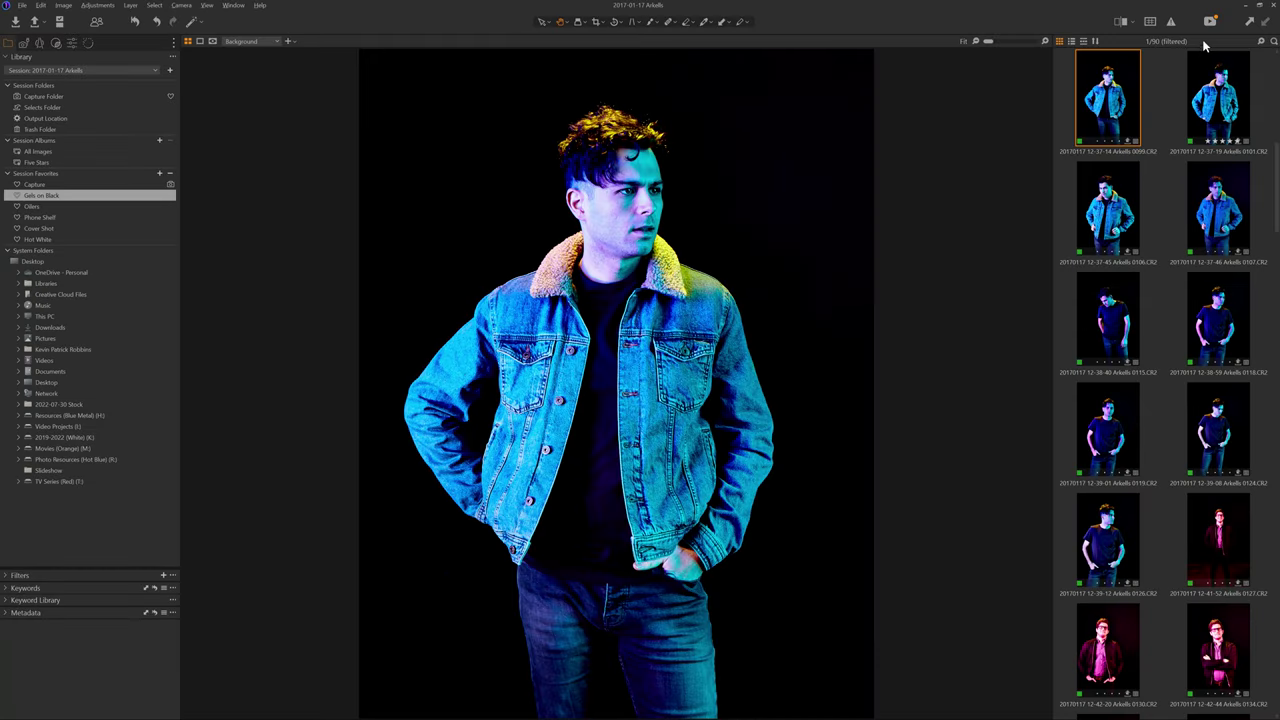
left_click_drag(1051, 189, 971, 191)
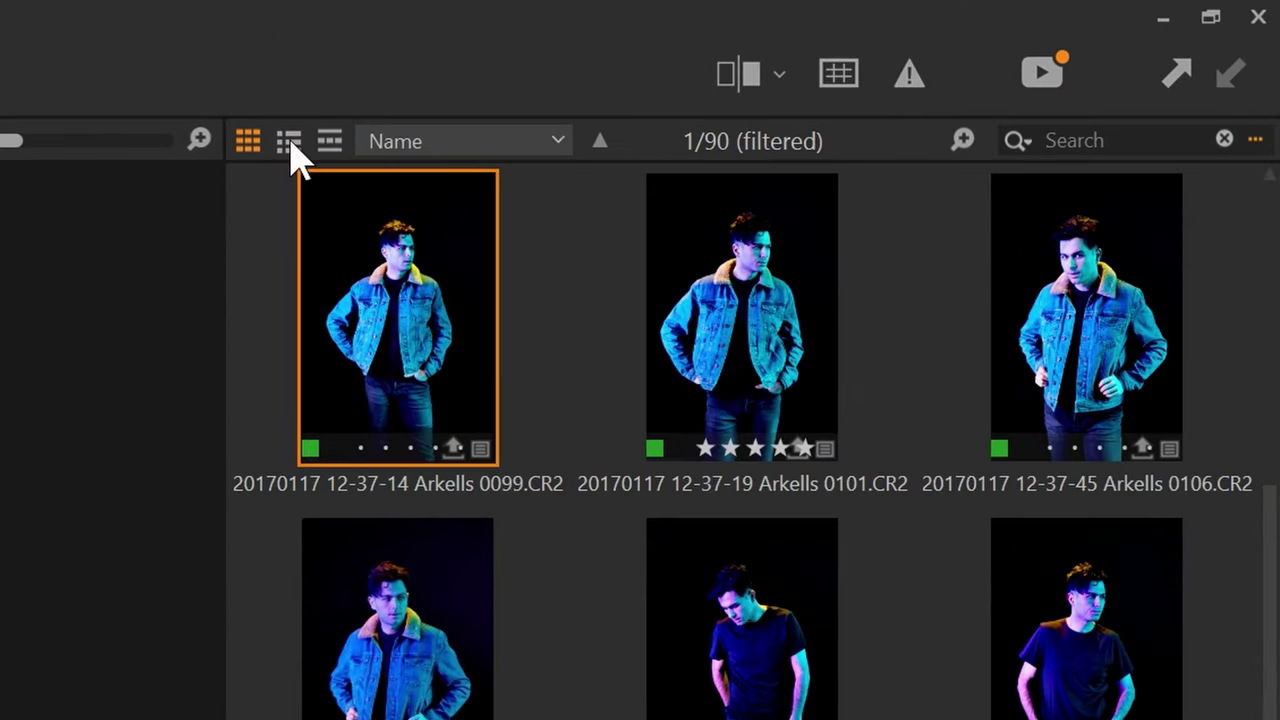
left_click(290, 142)
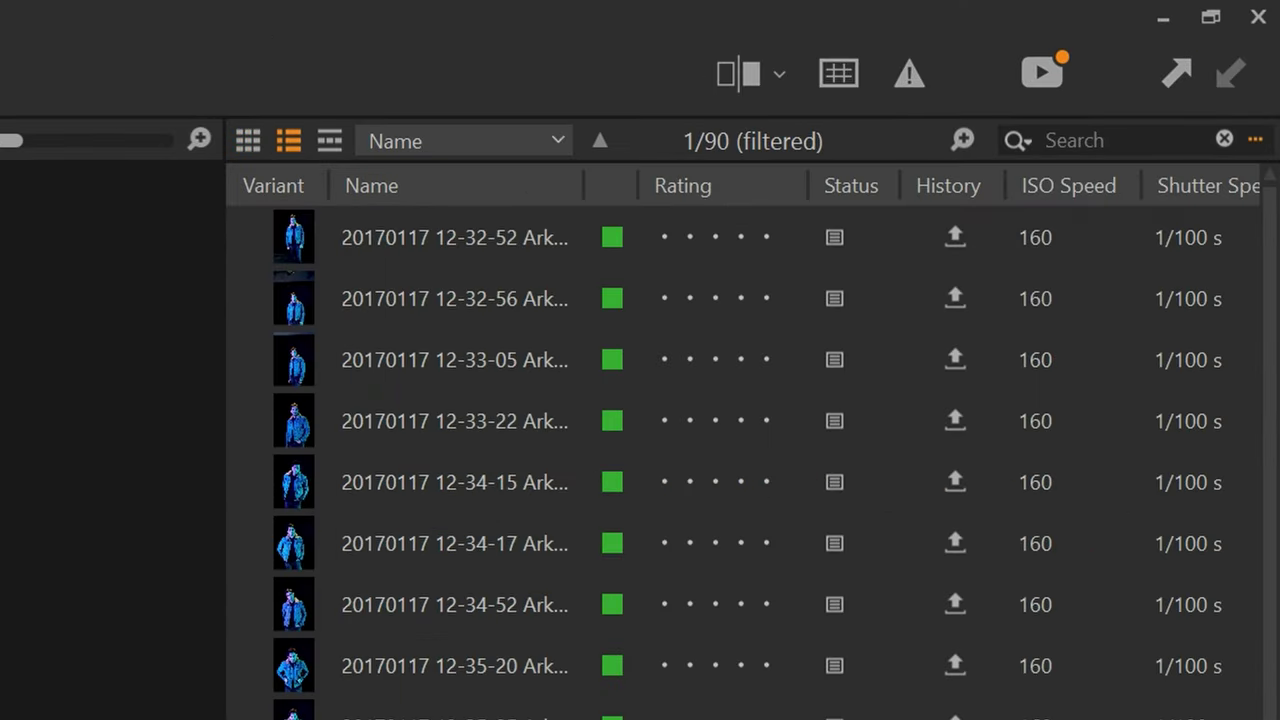
Switch the image browser from list view to filmstrip view and narrow it to a slim column of small thumbnails
left_click(331, 146)
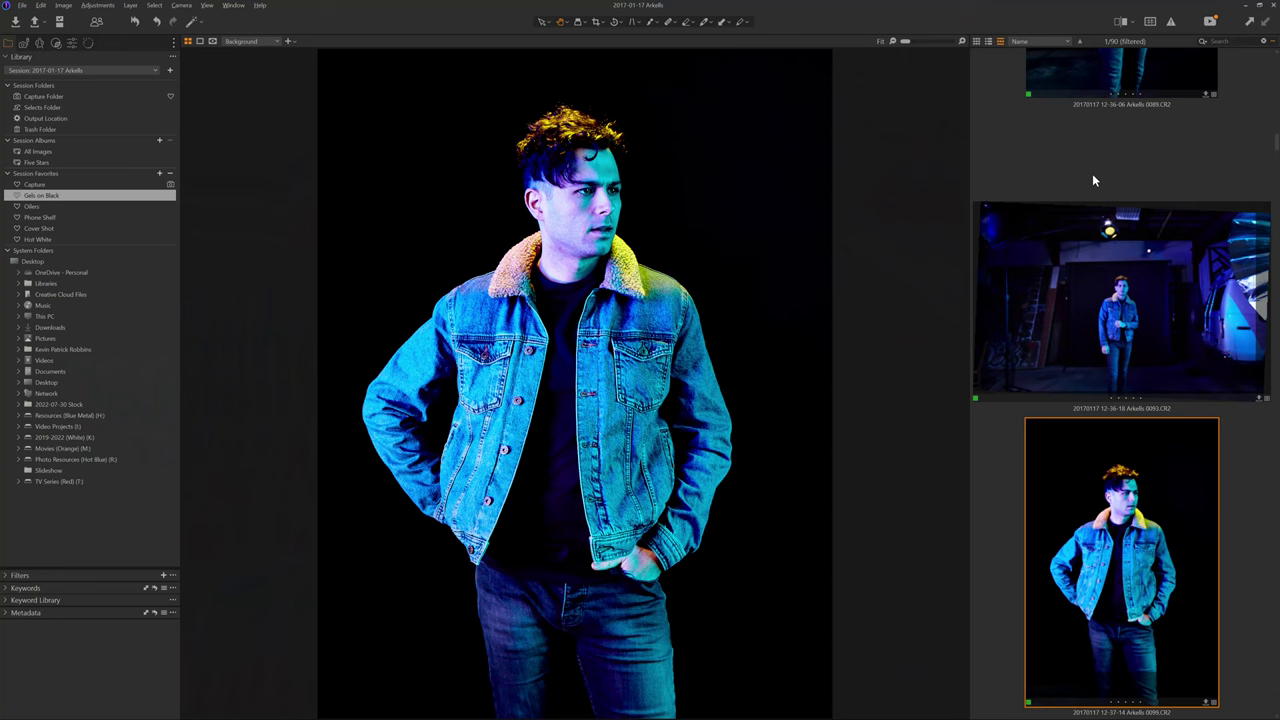
left_click_drag(969, 150, 1165, 158)
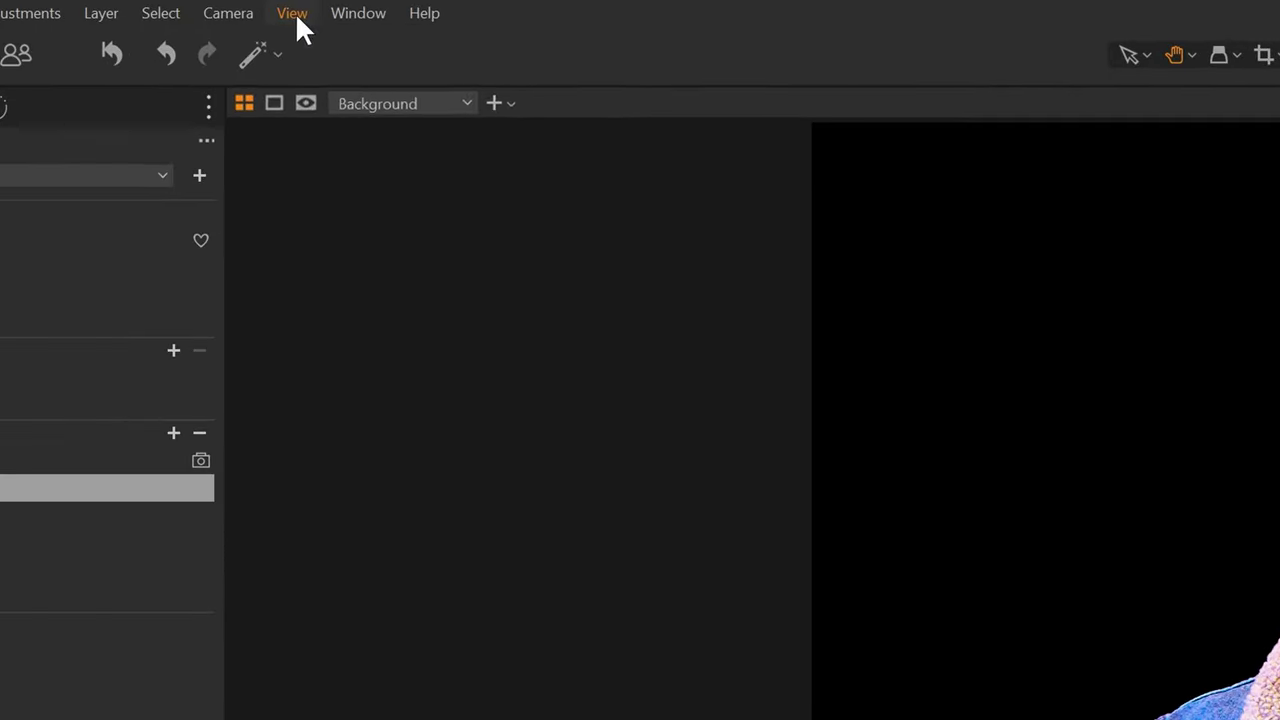
Customize the browser placement so that the image browser sits below the viewer
left_click(208, 6)
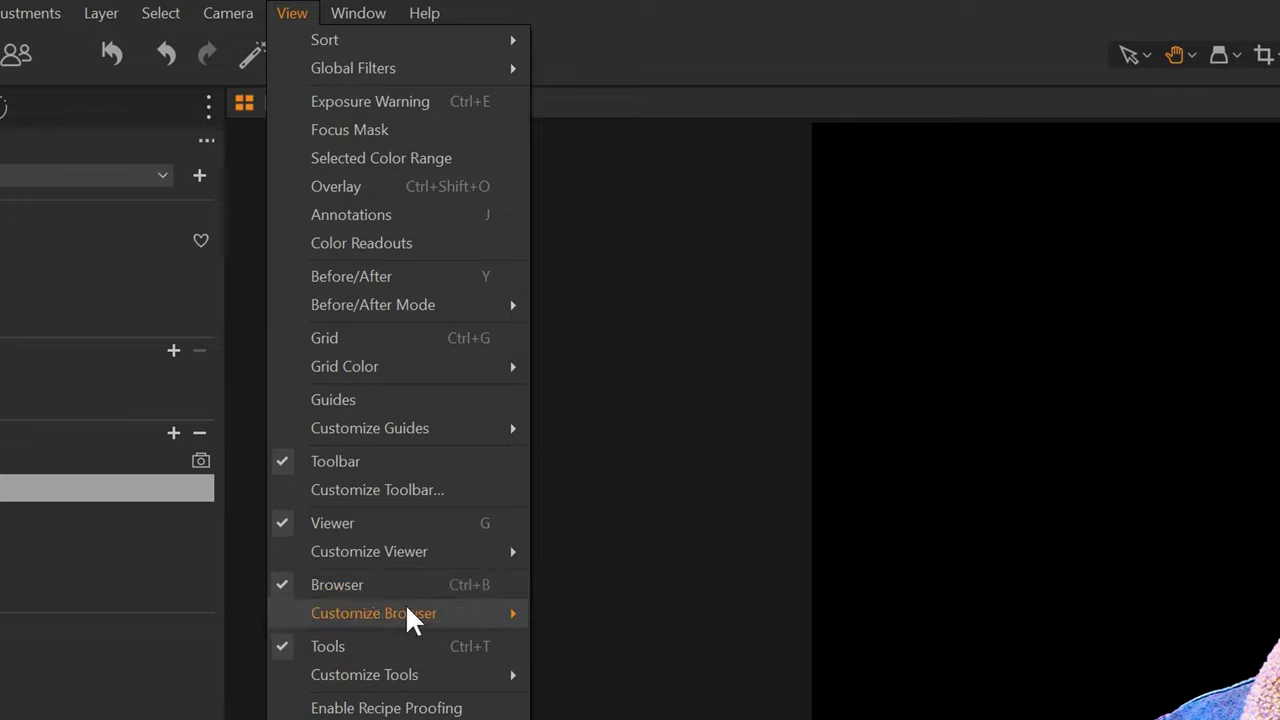
mouse_move(446, 621)
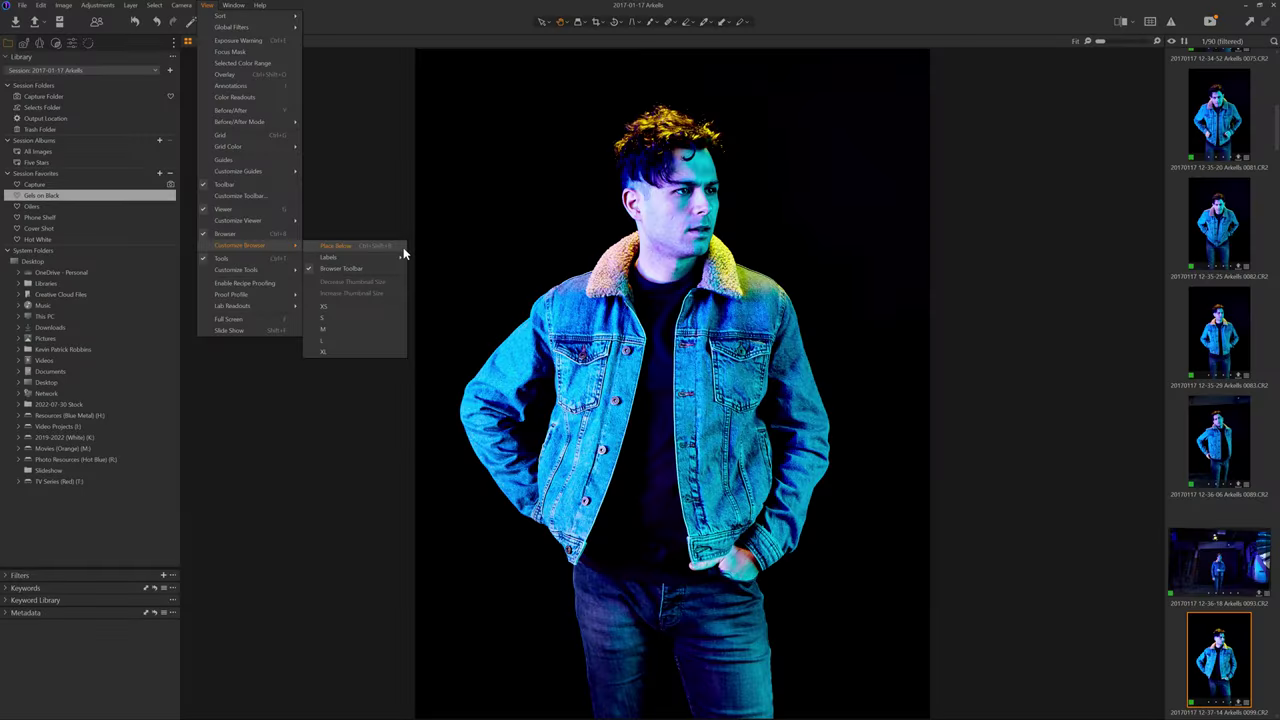
left_click(403, 250)
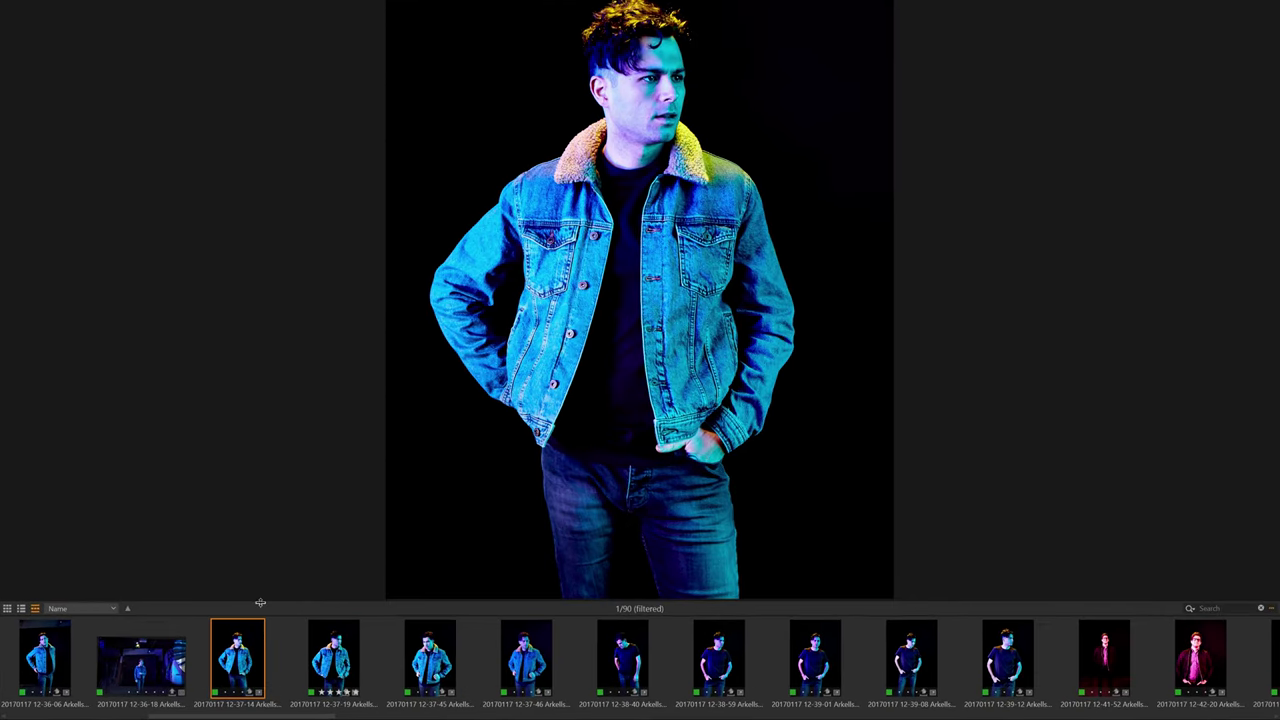
Enlarge the filmstrip below the viewer to about five thumbnails across and view Arkells images 0089, 0093, 0099, 0089 again and 0083
left_click_drag(260, 603, 253, 425)
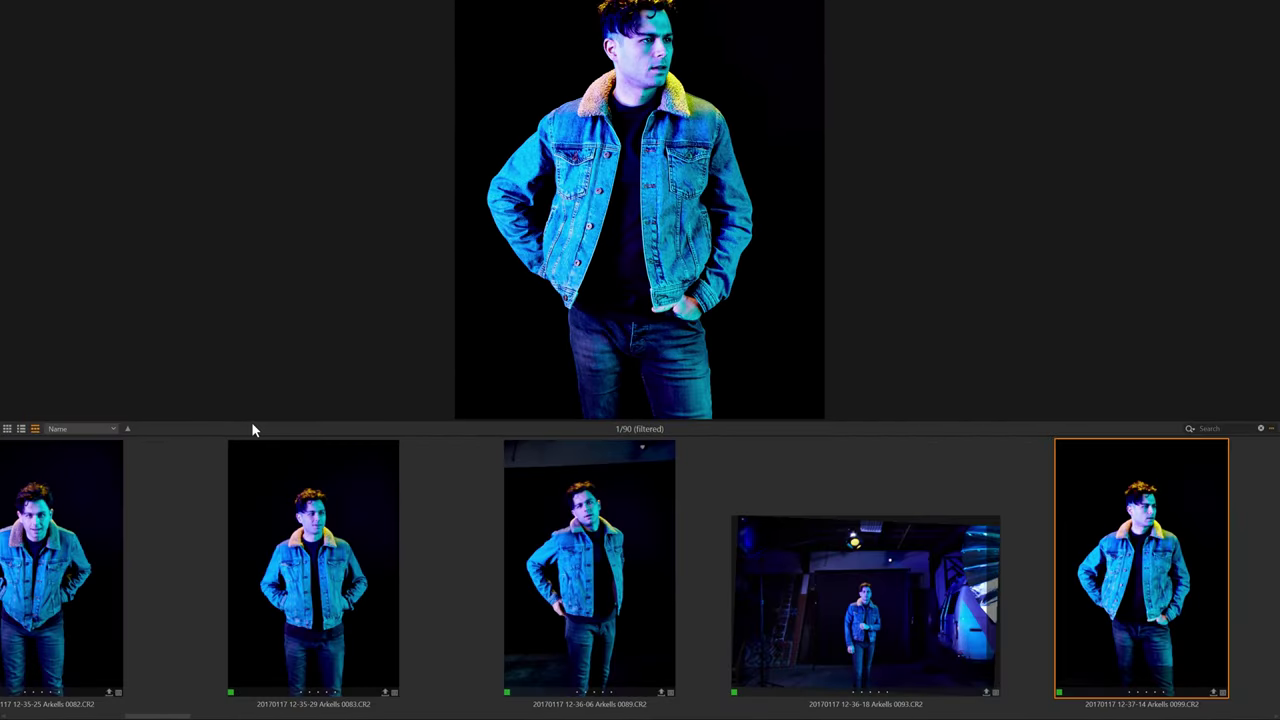
left_click(590, 565)
left_click(866, 600)
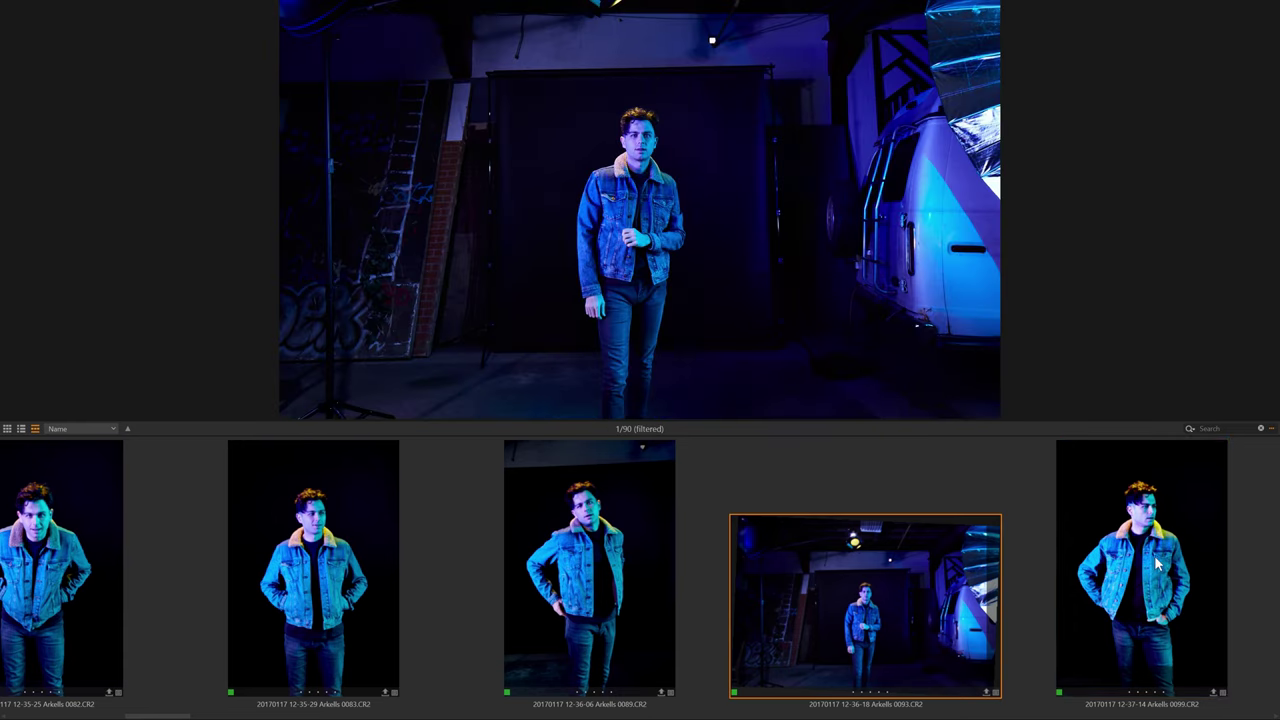
left_click(1152, 565)
left_click(604, 547)
left_click(325, 559)
Shrink the browser below the viewer to a low strip and switch it from filmstrip view to list view
left_click_drag(384, 422, 375, 596)
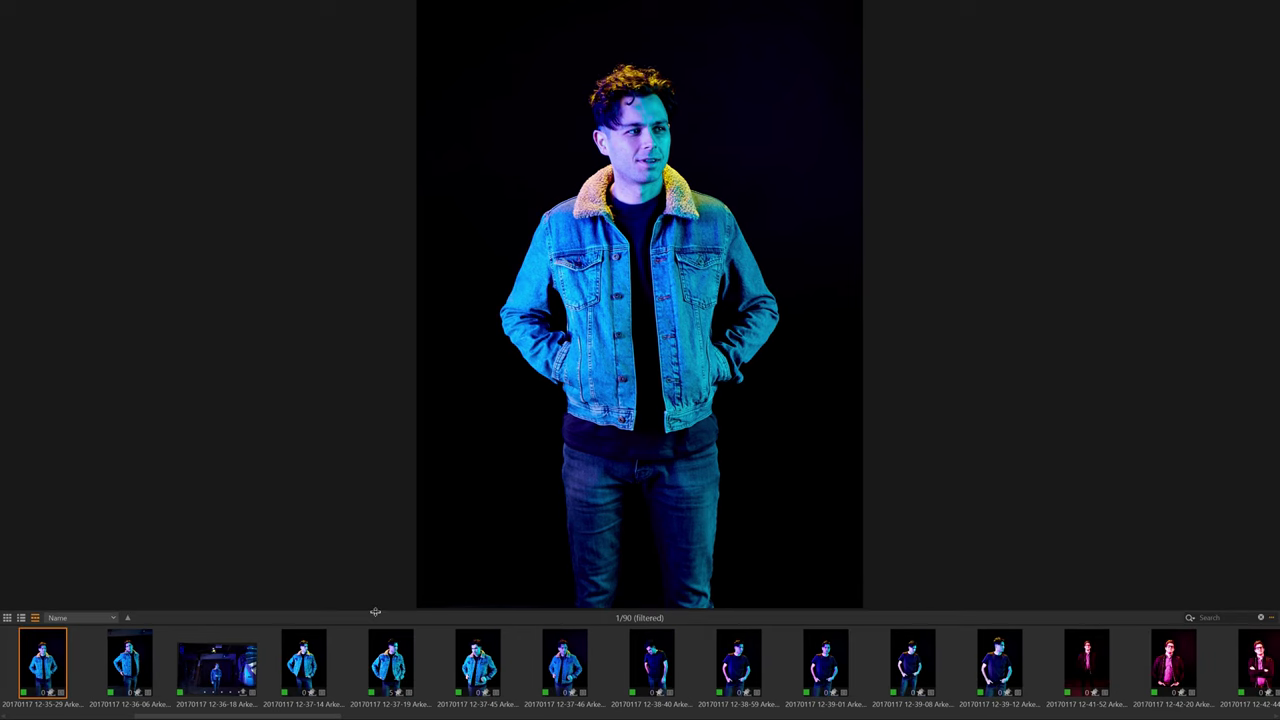
left_click(21, 617)
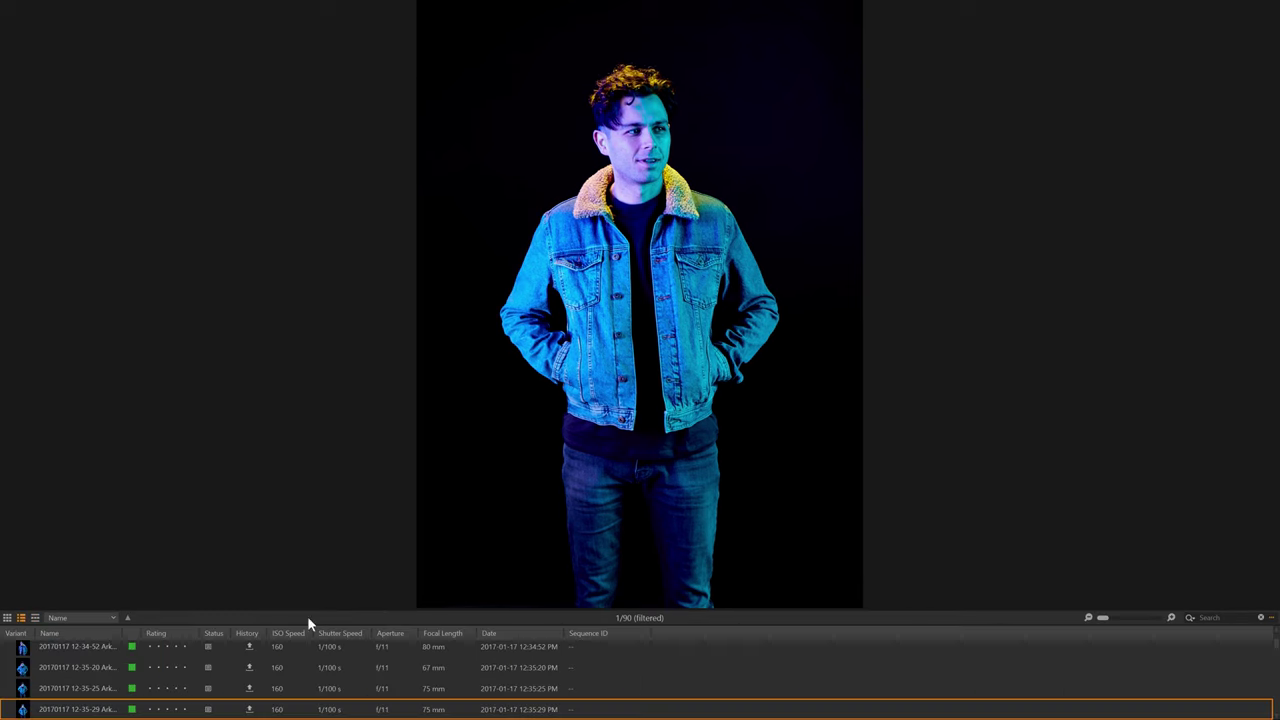